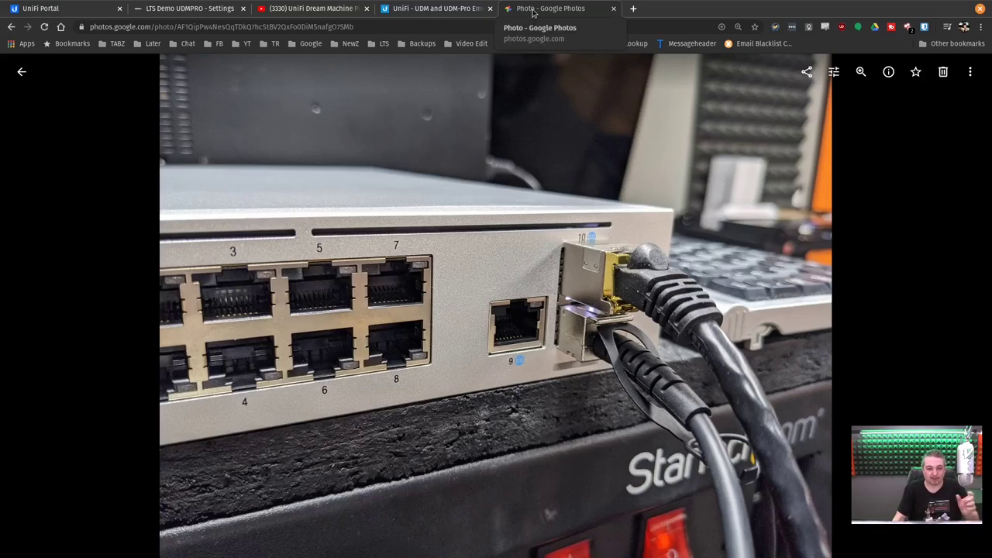
Close the Google Photos switch photo, check the other tabs, then go to the 'LTS Demo UDMPRO - Settings' tab
middle_click(533, 13)
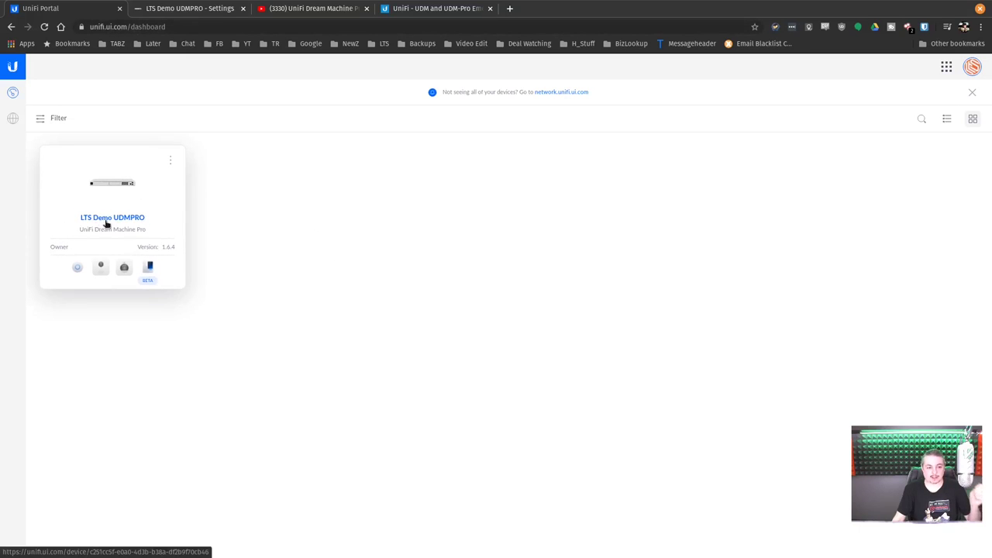
left_click(280, 7)
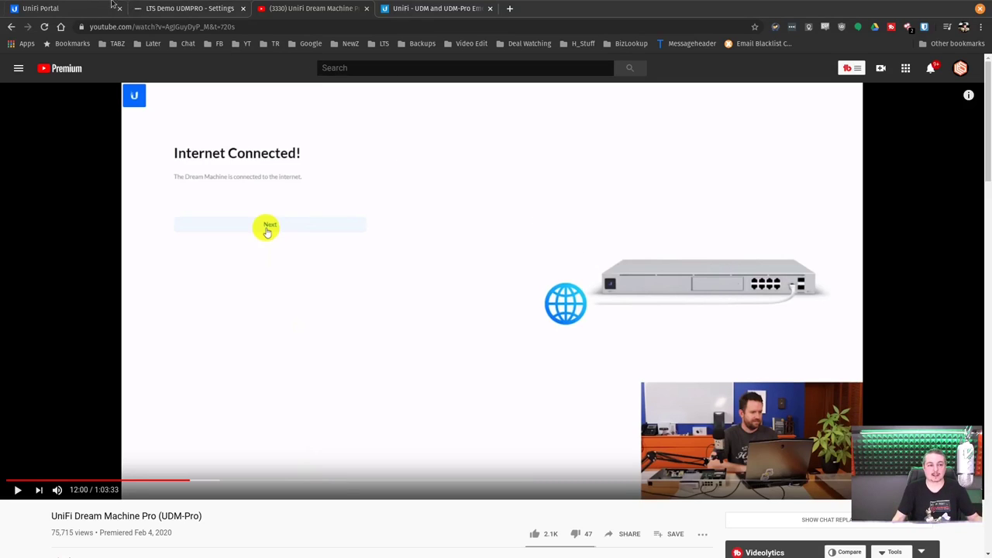
left_click(67, 5)
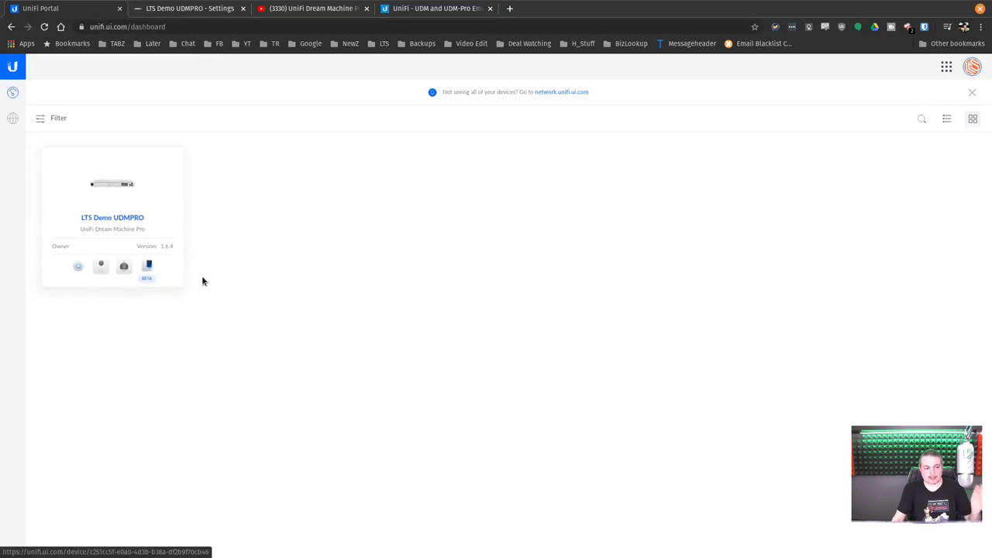
left_click(177, 9)
Close the YouTube tab, highlight the uptime, CPU temperature and storage readings, then show Applications
middle_click(295, 9)
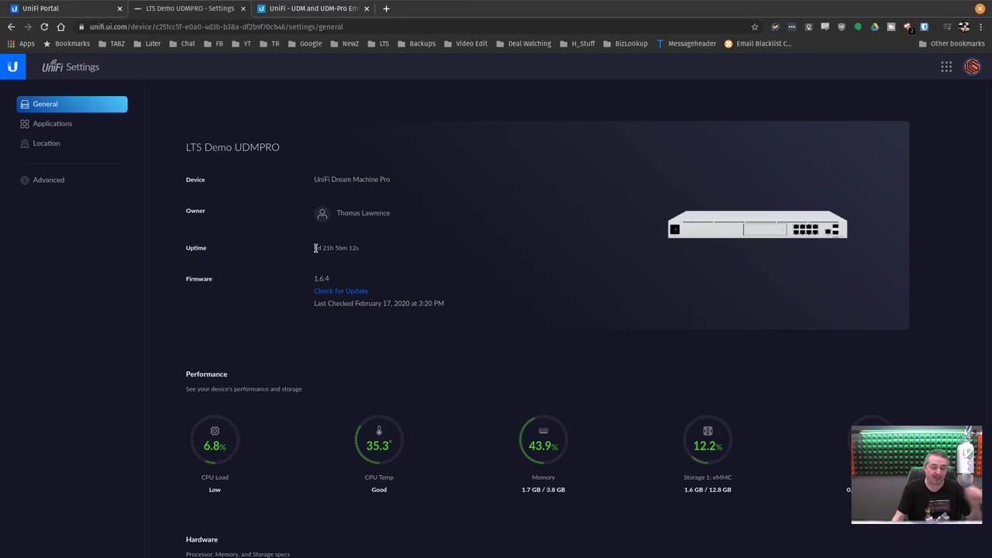
left_click_drag(316, 248, 373, 255)
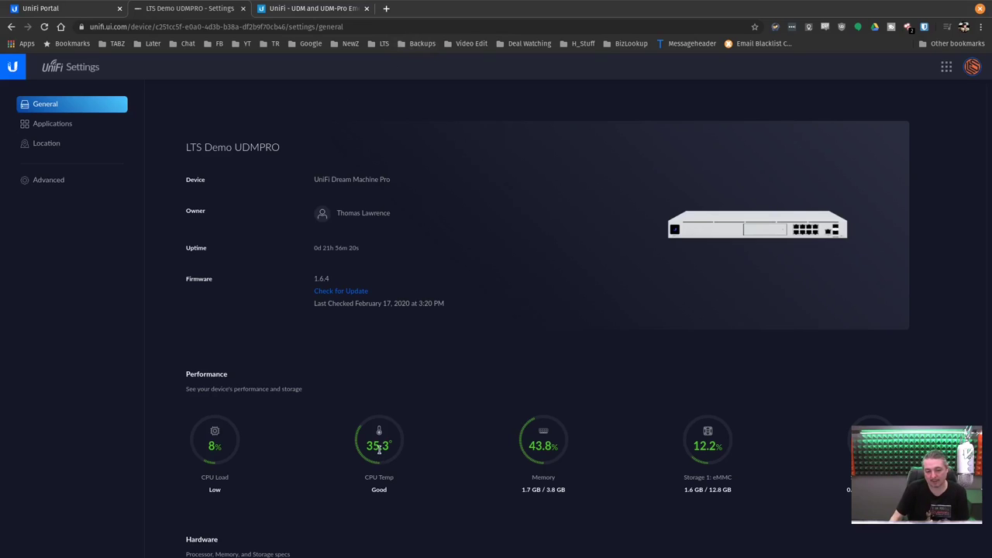
left_click_drag(366, 448, 420, 457)
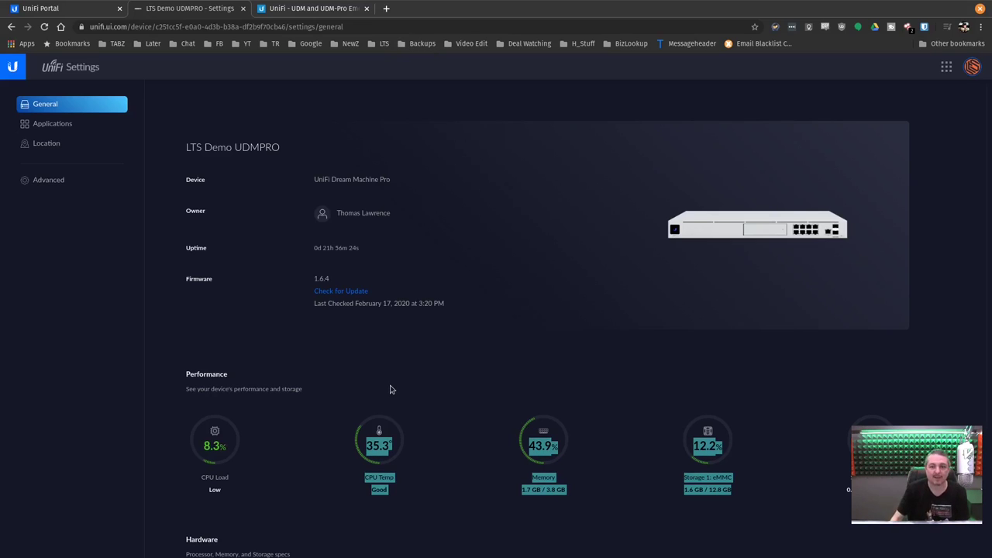
left_click(401, 444)
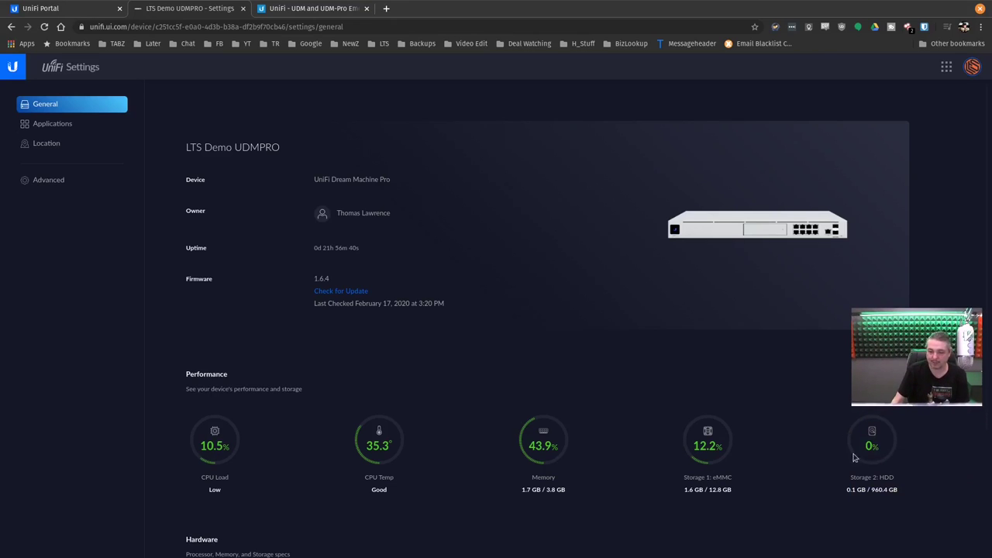
double_click(853, 478)
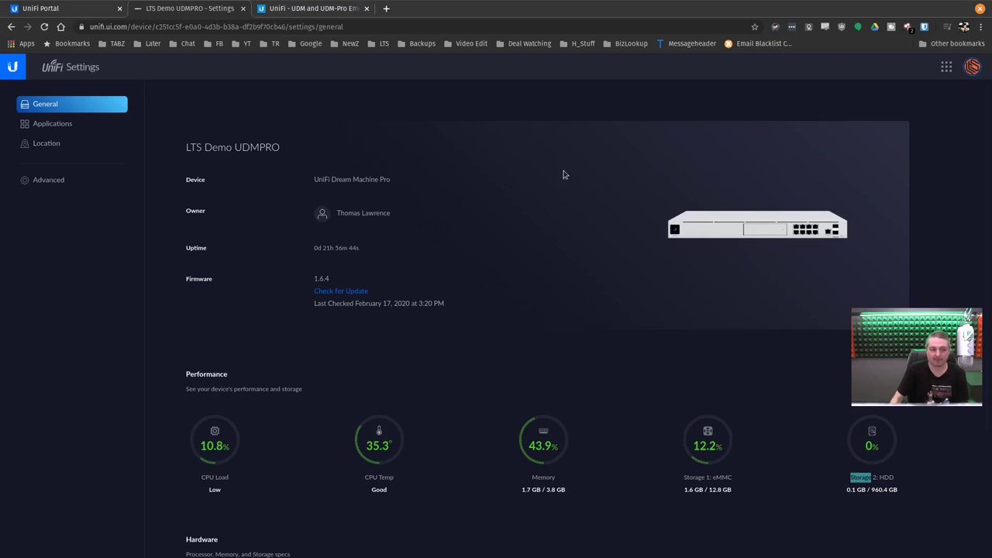
left_click(93, 125)
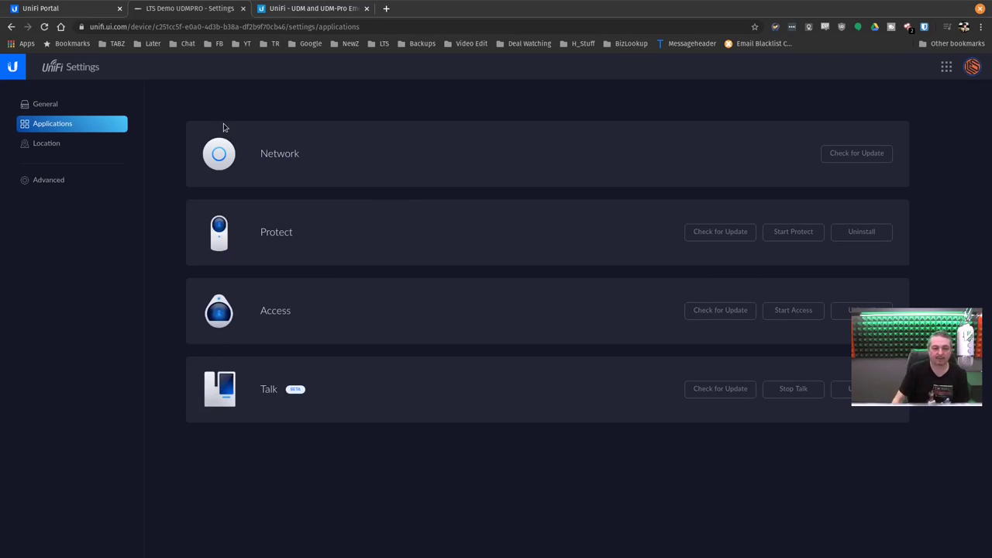
Highlight the Network and Protect apps, then show Location with its 1000m geofence and America/New_York timezone
double_click(268, 154)
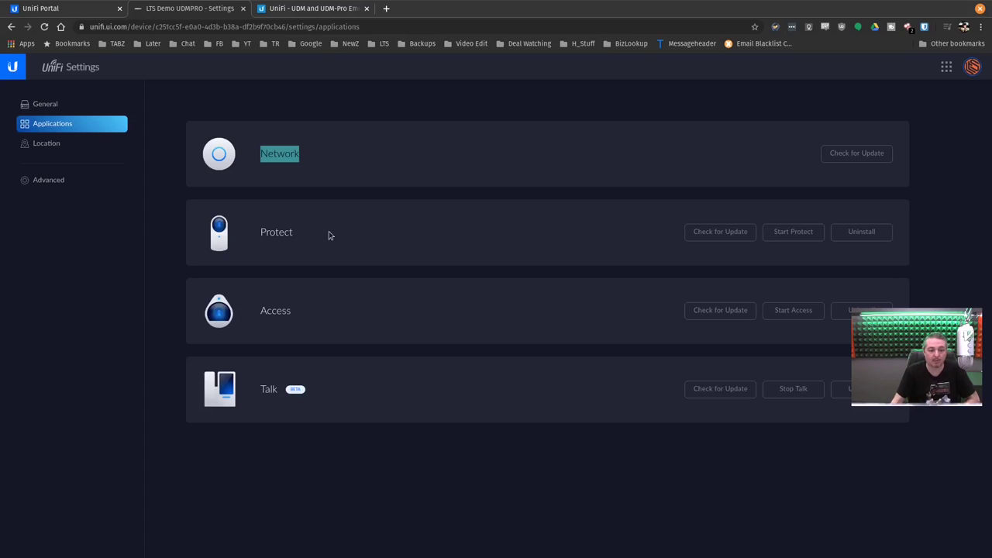
double_click(282, 231)
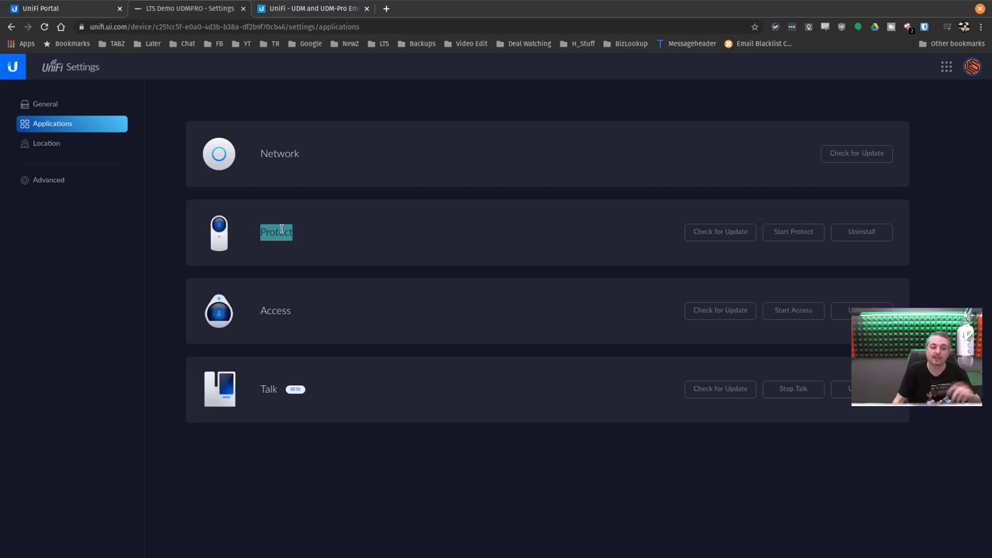
left_click(48, 145)
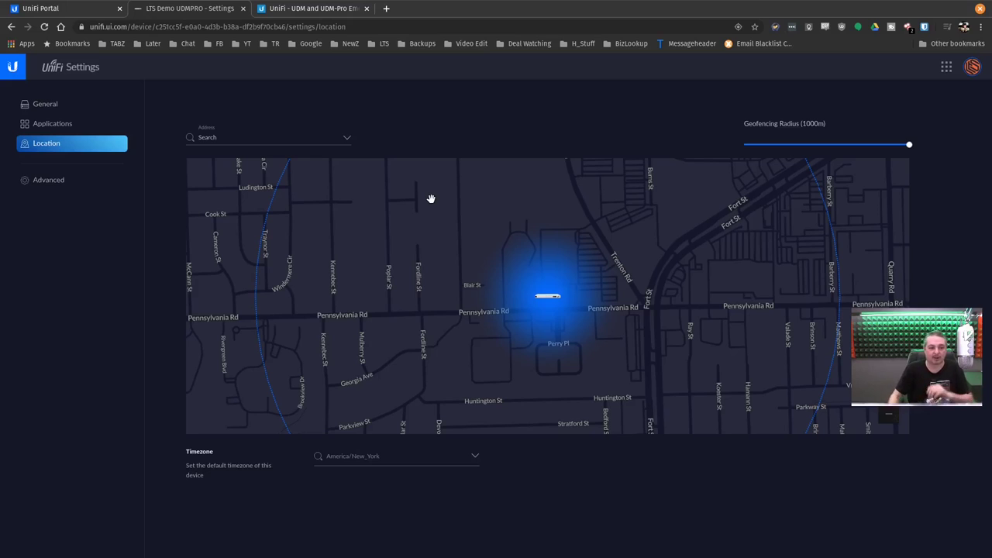
Show Advanced settings (SSH enabled, daily 12 AM firmware updates) and select the page URL
left_click(85, 179)
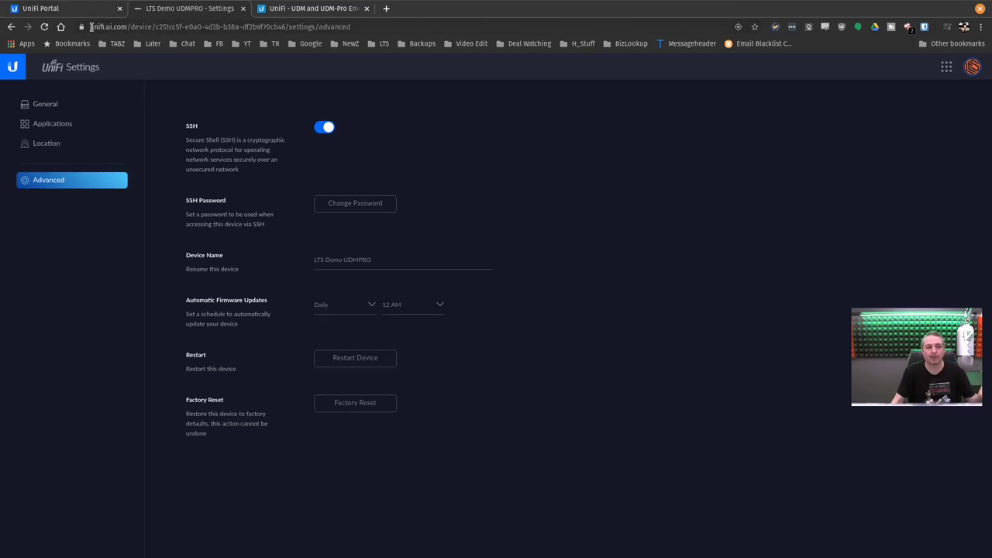
left_click(91, 28)
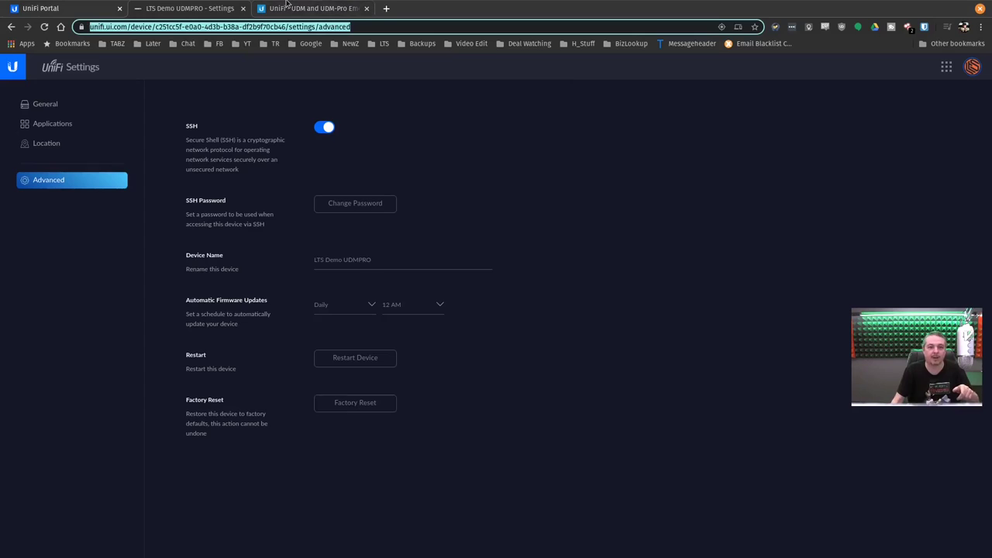
Read the UDM emergency recovery article, highlighting recovery address 192.168.1.30, then close it
key("ctrl+Tab")
scroll(843, 333, "down", 2)
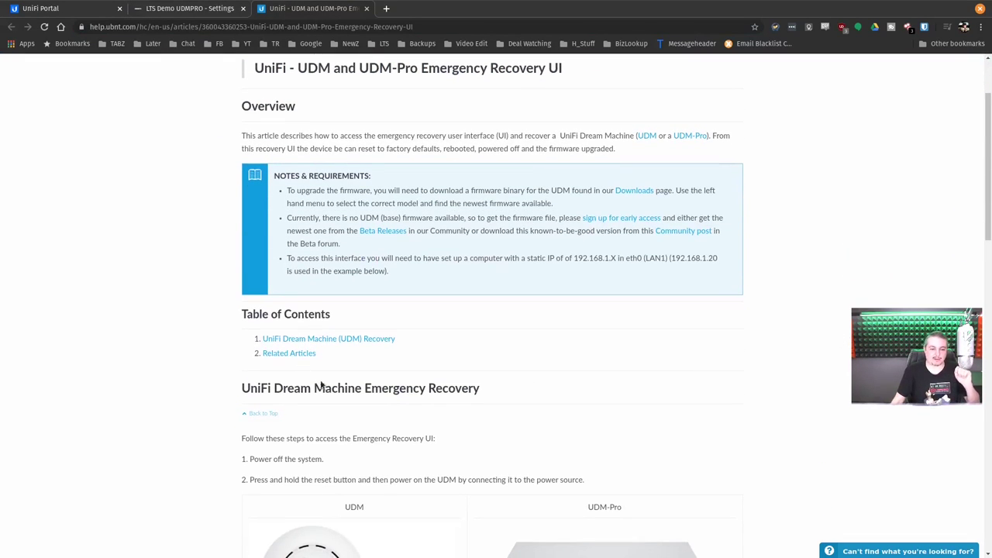
scroll(743, 369, "down", 3)
scroll(738, 378, "down", 3)
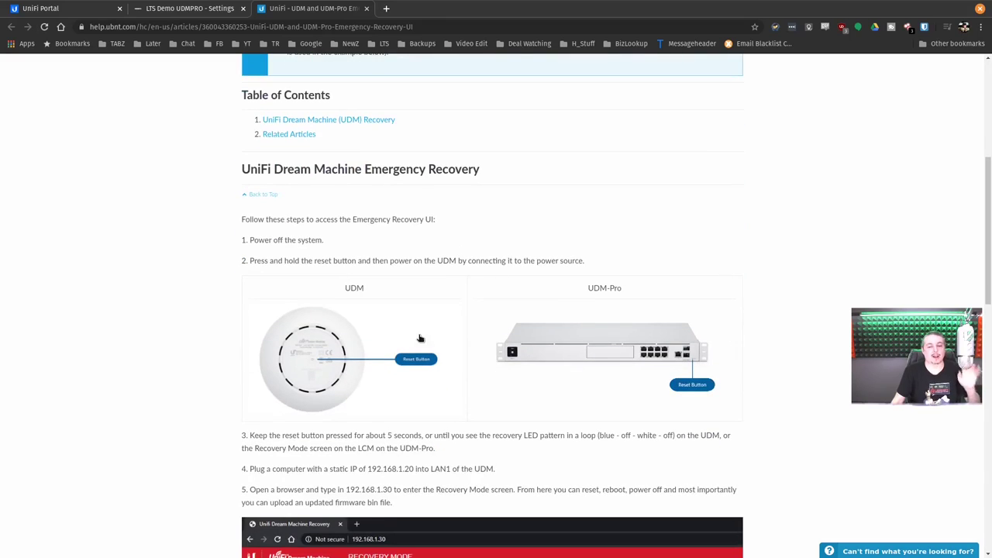
scroll(746, 314, "down", 3)
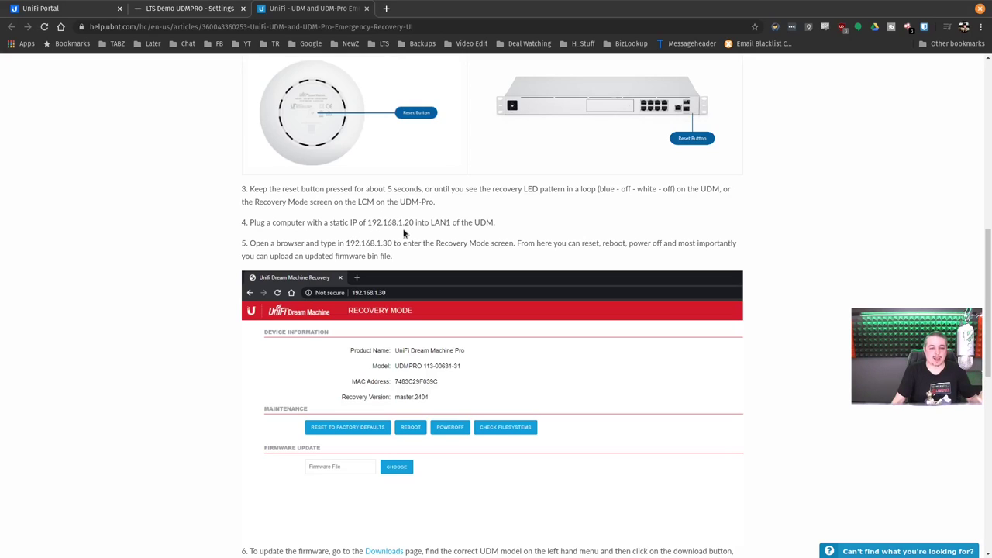
left_click_drag(346, 244, 392, 243)
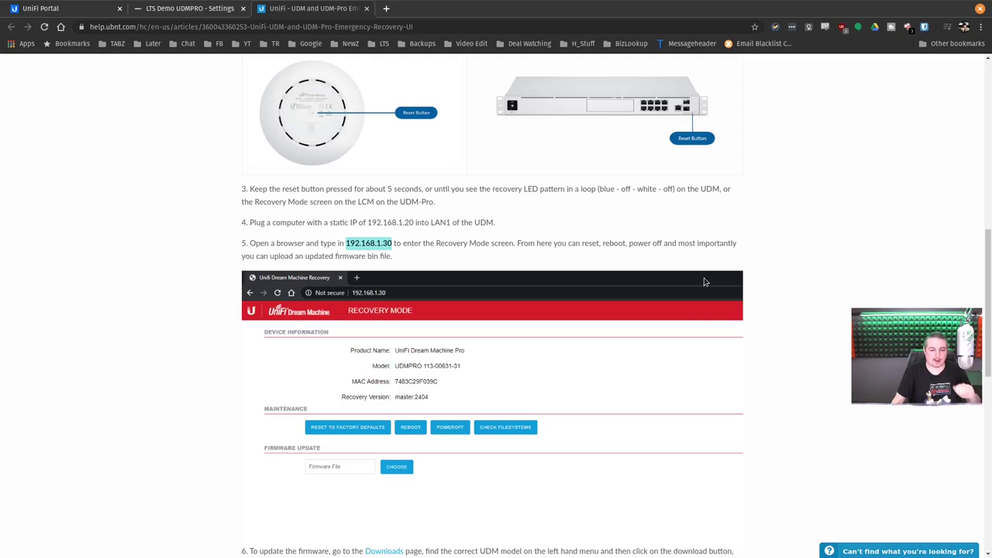
scroll(704, 282, "down", 3)
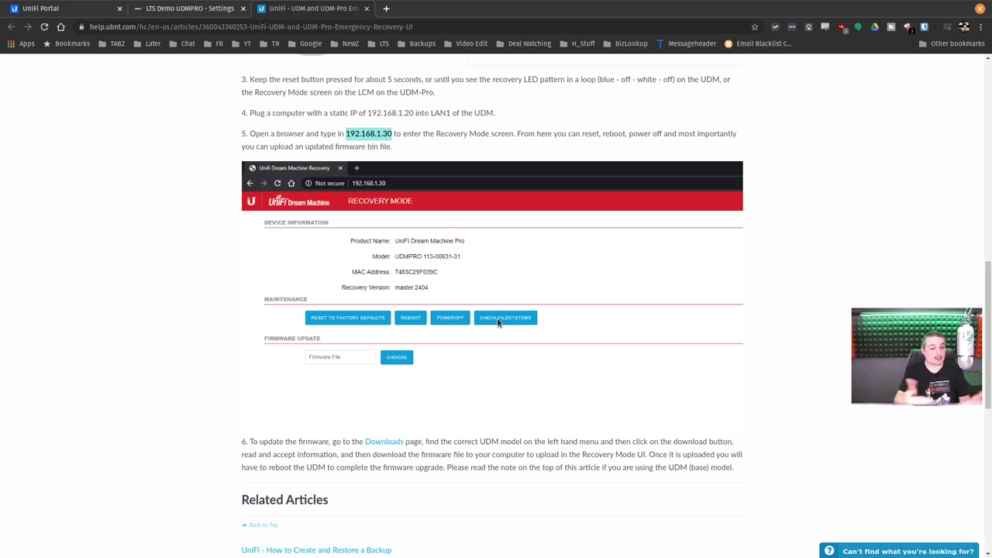
scroll(500, 286, "up", 5)
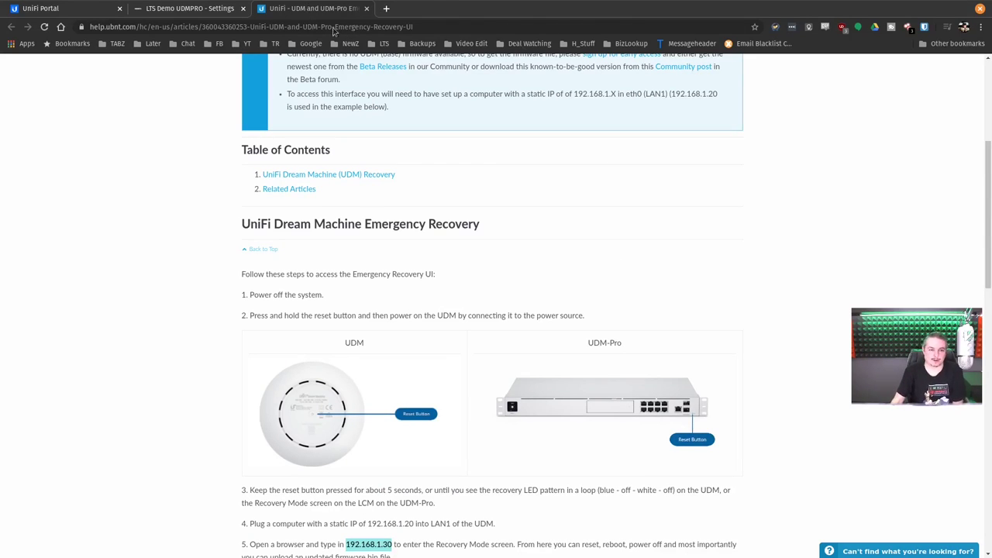
key("ctrl+w")
Launch the Network app, view Statistics, and open Site settings (site Default, America/New_York)
left_click(946, 68)
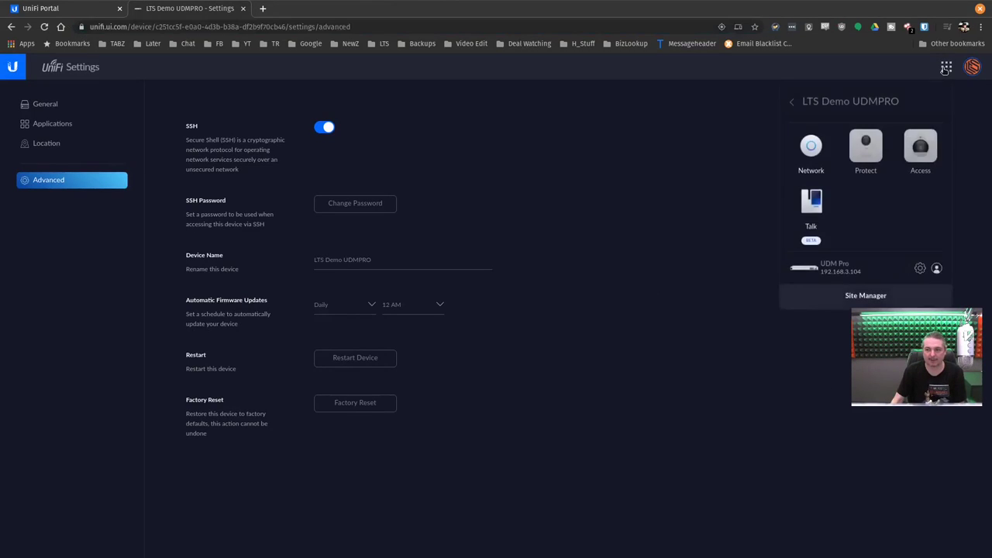
left_click(804, 154)
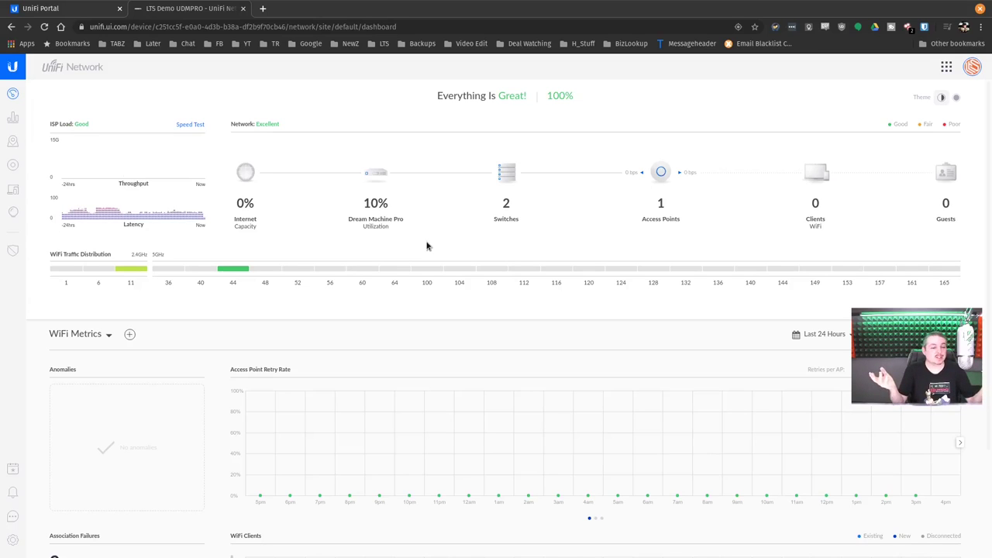
left_click(12, 118)
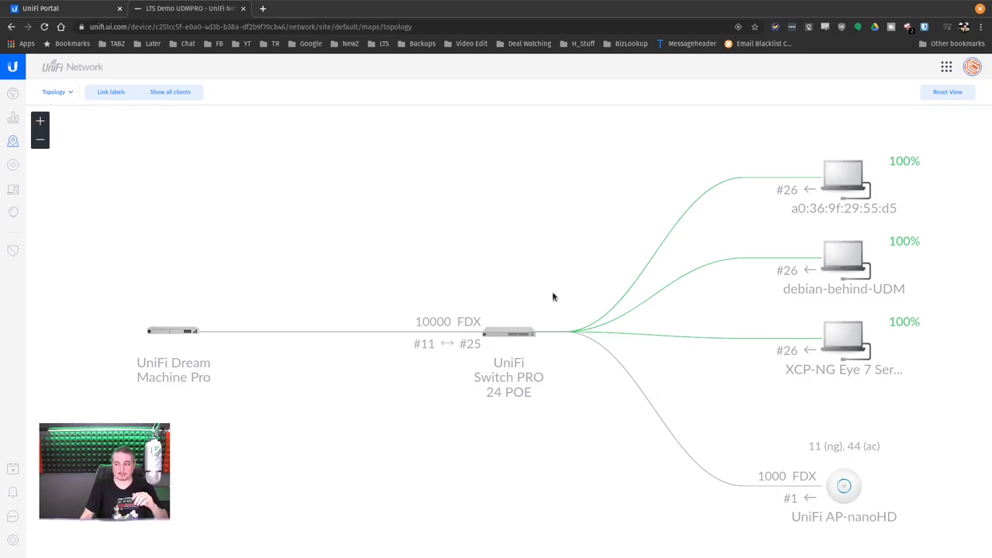
left_click(12, 540)
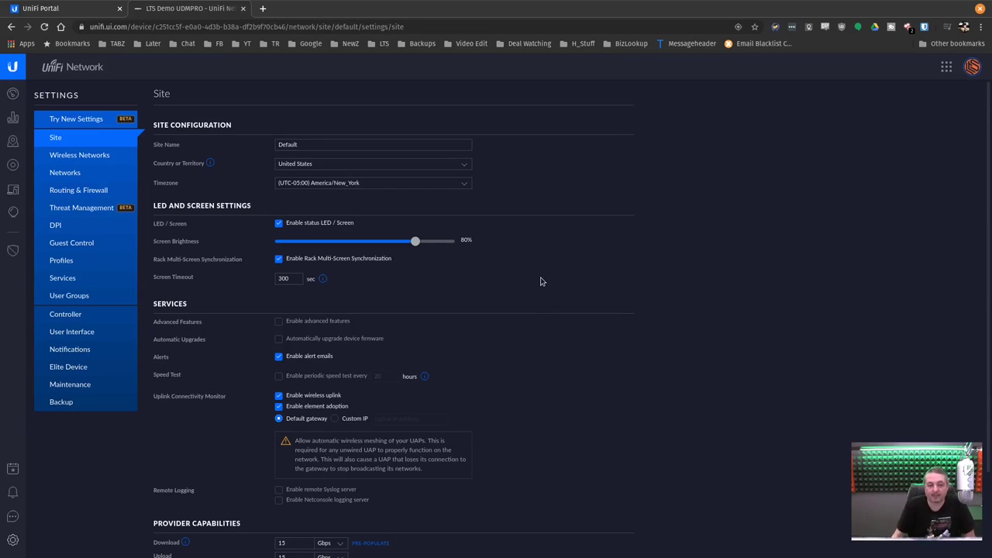
scroll(541, 282, "down", 3)
scroll(542, 281, "up", 3)
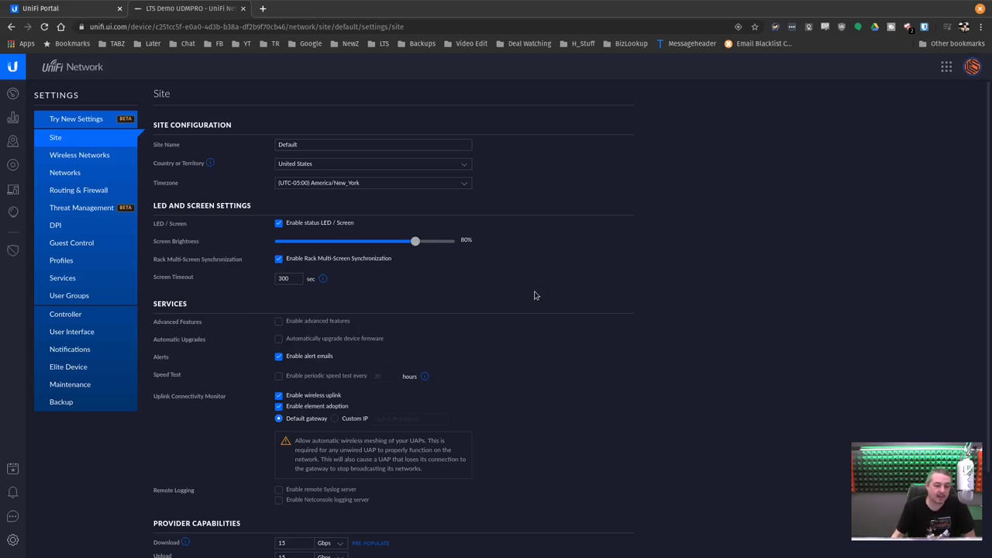
scroll(552, 267, "down", 3)
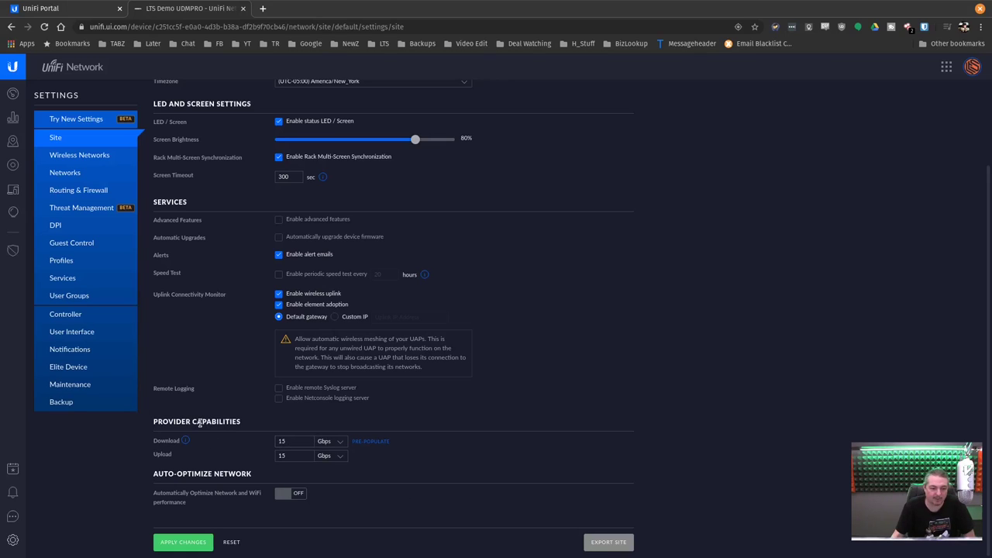
triple_click(170, 421)
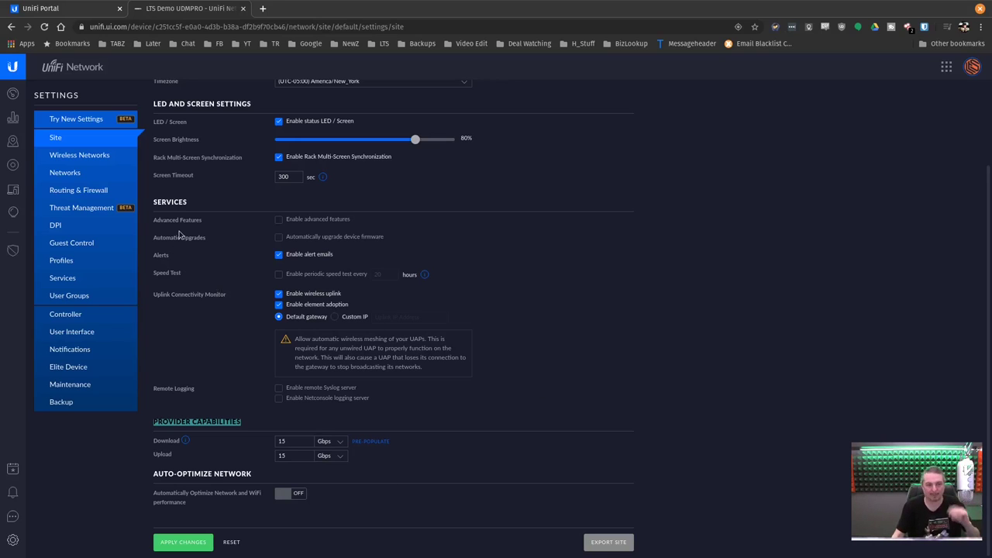
scroll(183, 395, "up", 2)
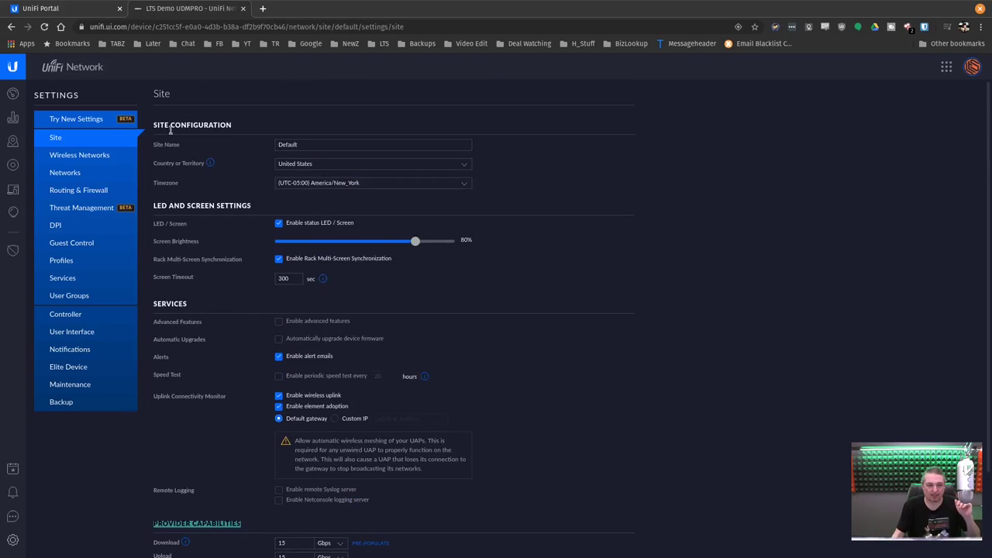
left_click_drag(150, 208, 253, 206)
left_click(255, 206)
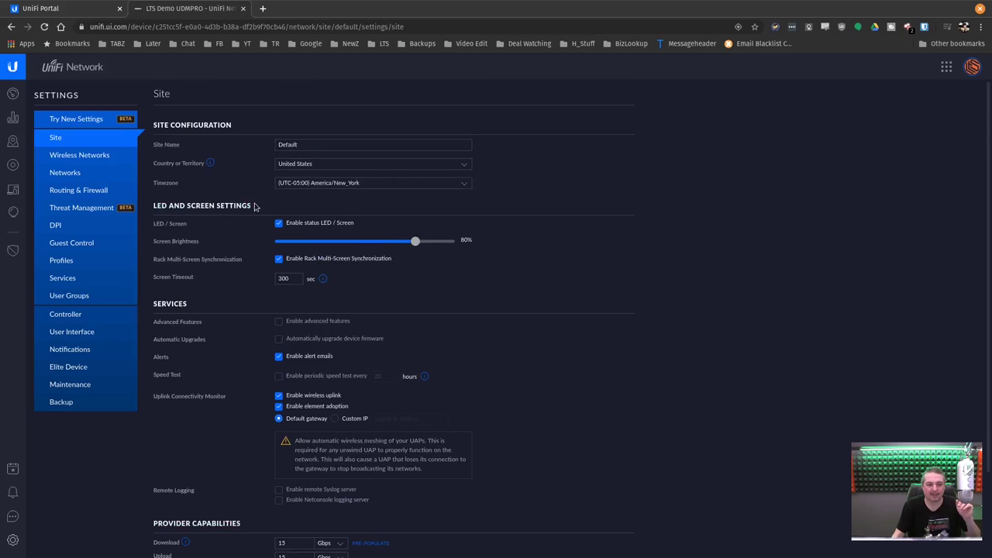
triple_click(255, 206)
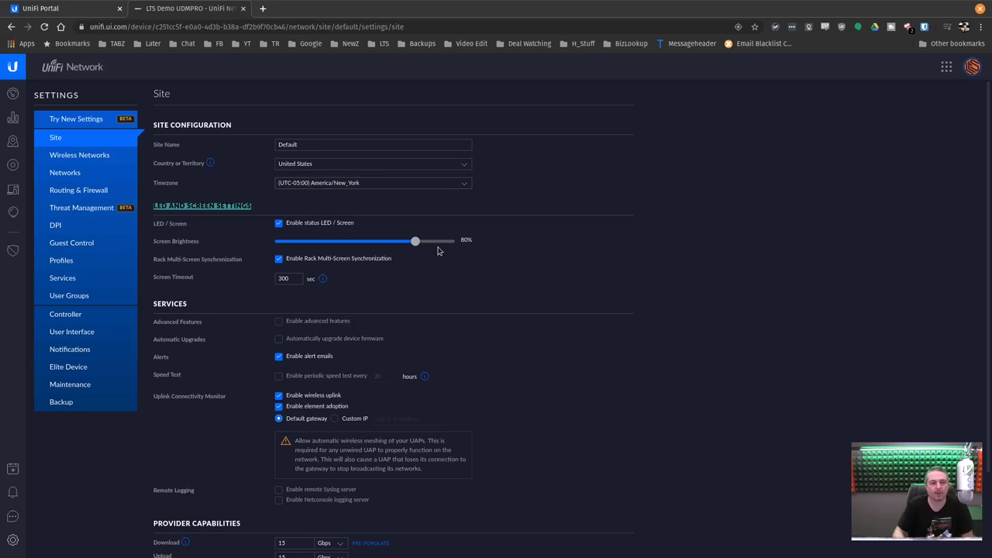
Edit the XCP NG Debian Lab VM port forward rule: WAN2, port 222 to 192.168.1.32:22, TCP
left_click(113, 158)
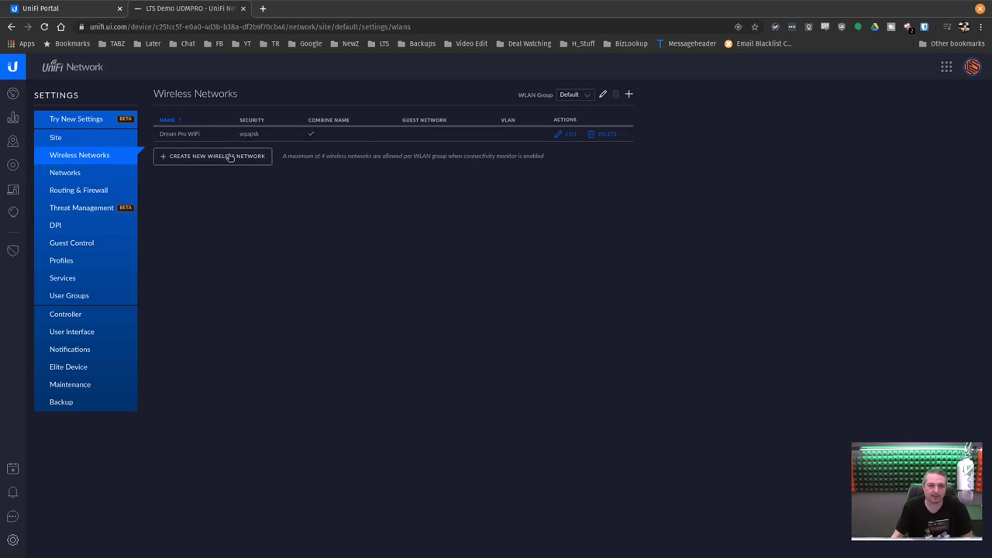
left_click(110, 175)
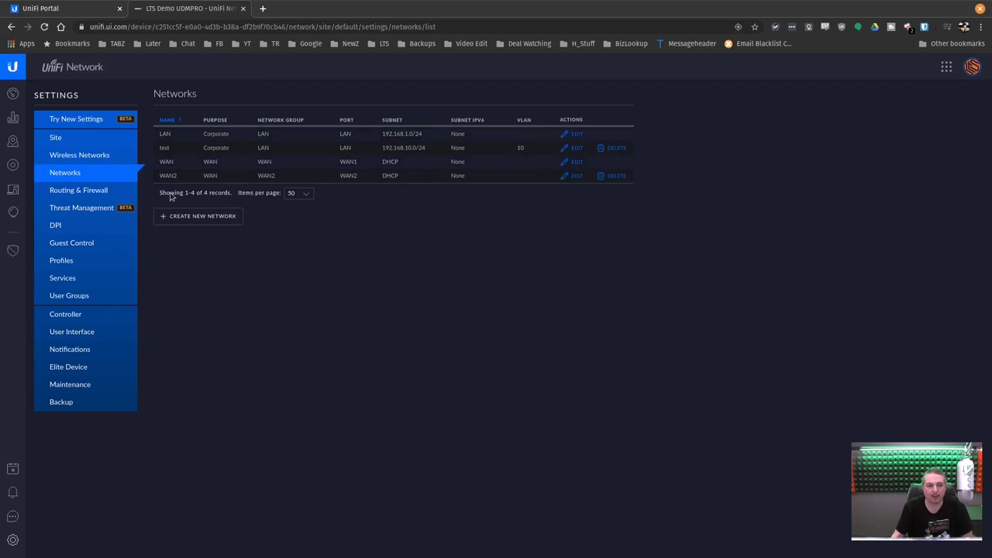
left_click(91, 197)
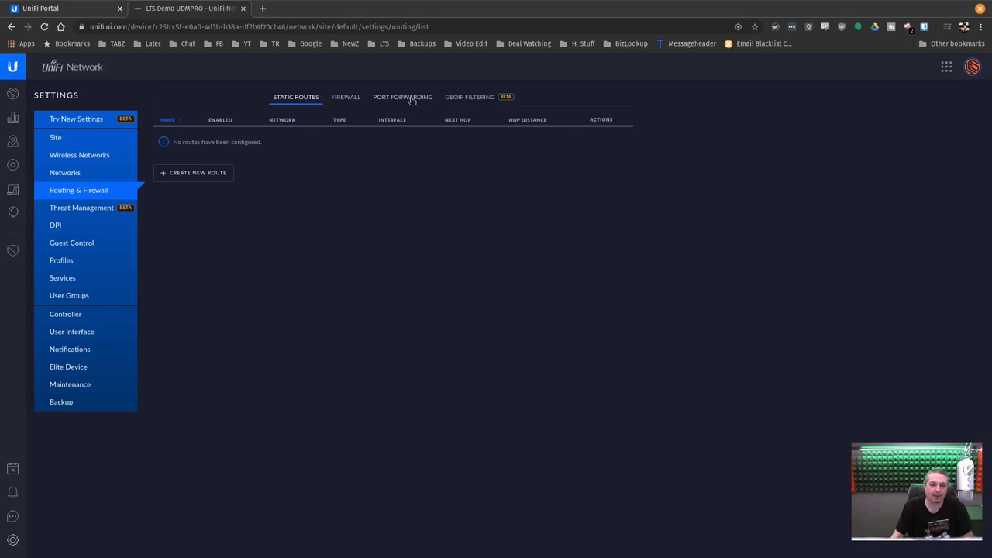
left_click(412, 99)
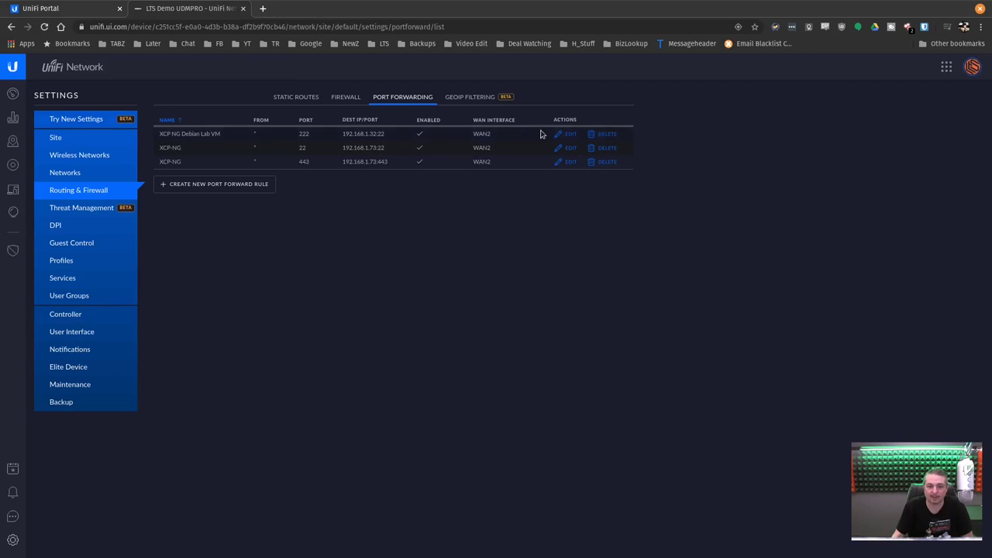
left_click(571, 134)
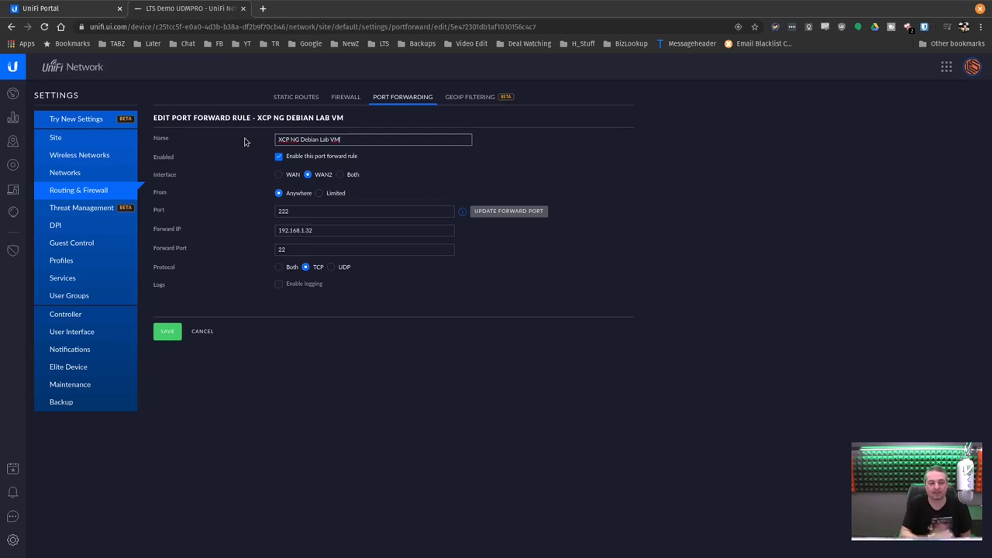
Switch to the new settings and search 'port f' to reach the Port Forwarding page
left_click(101, 122)
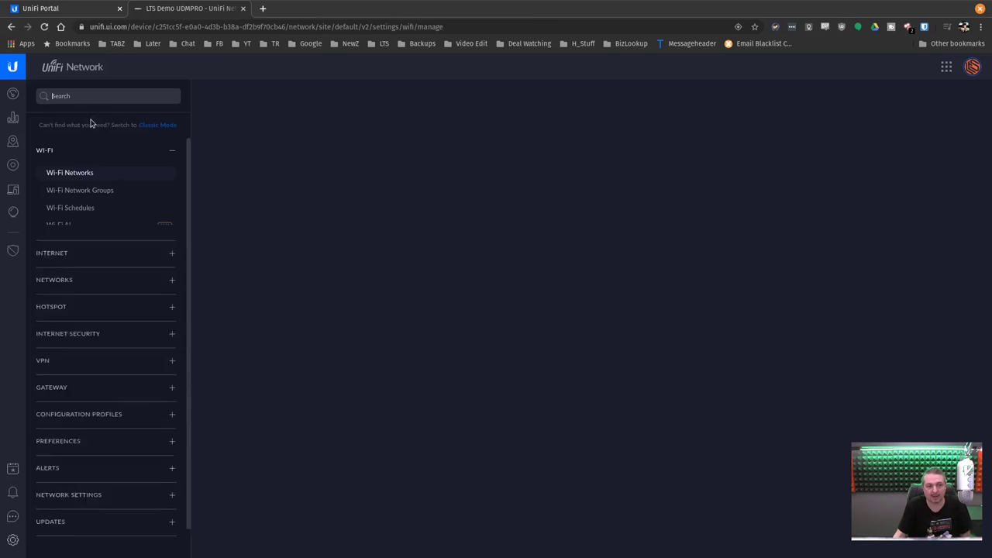
scroll(132, 272, "down", 1)
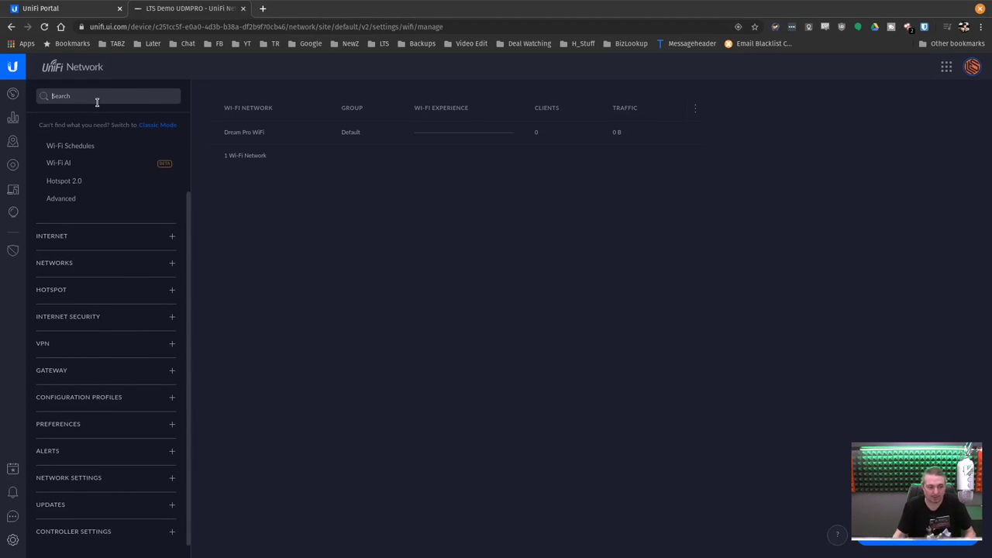
type("pro")
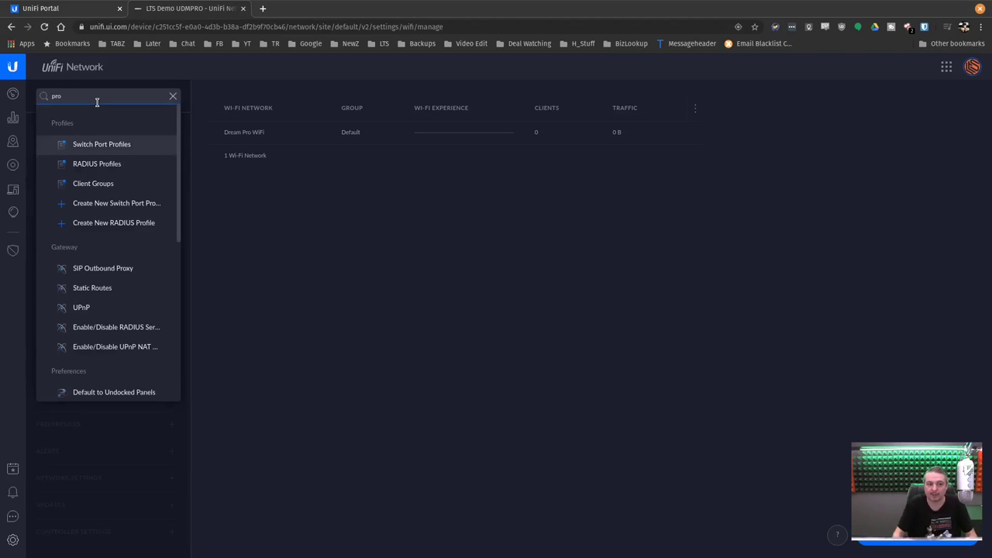
key("BackSpace")
key("BackSpace")
key("BackSpace")
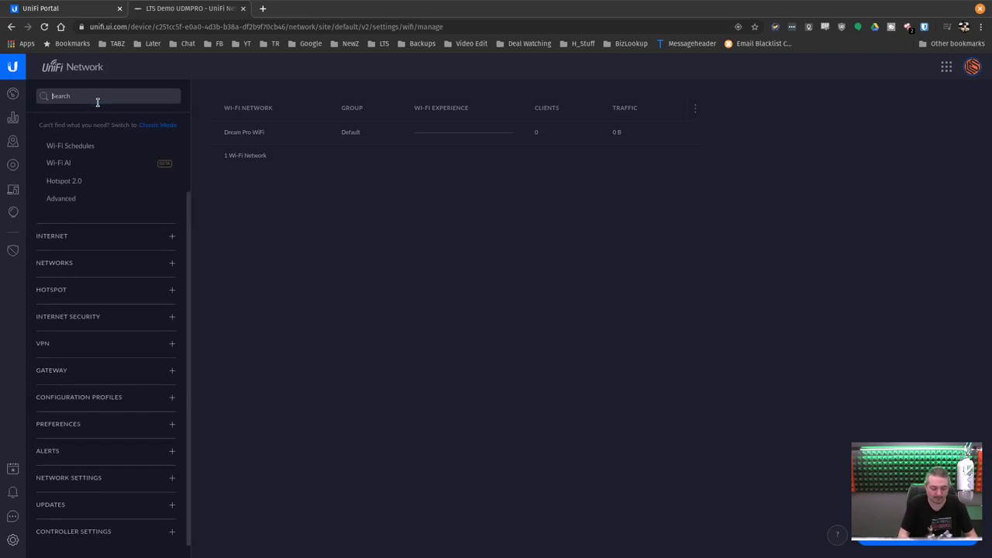
type("port")
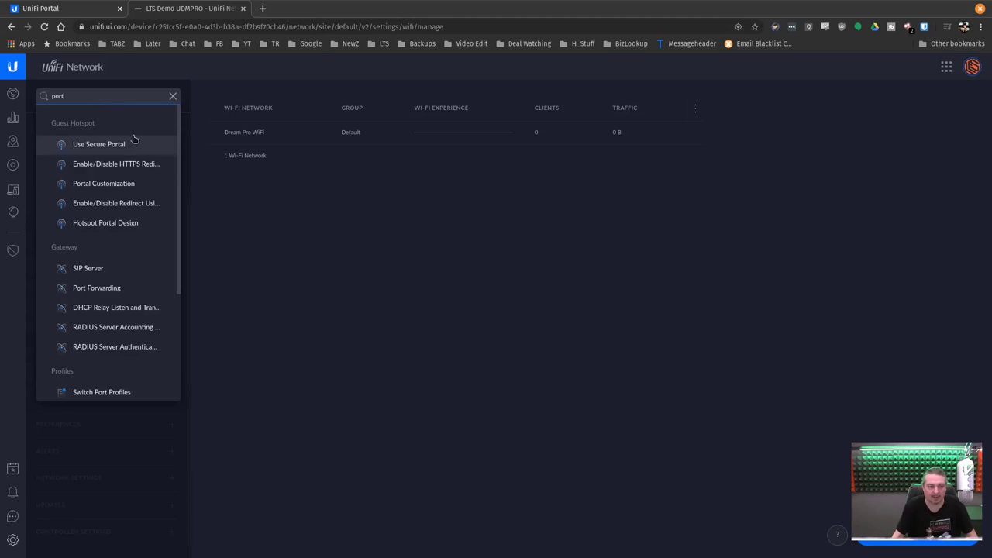
type(" f")
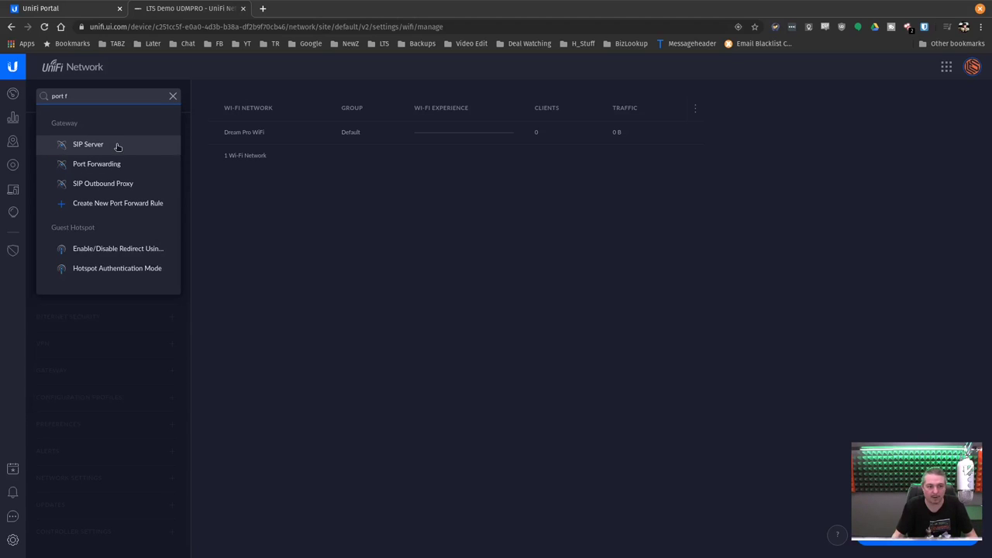
left_click(111, 165)
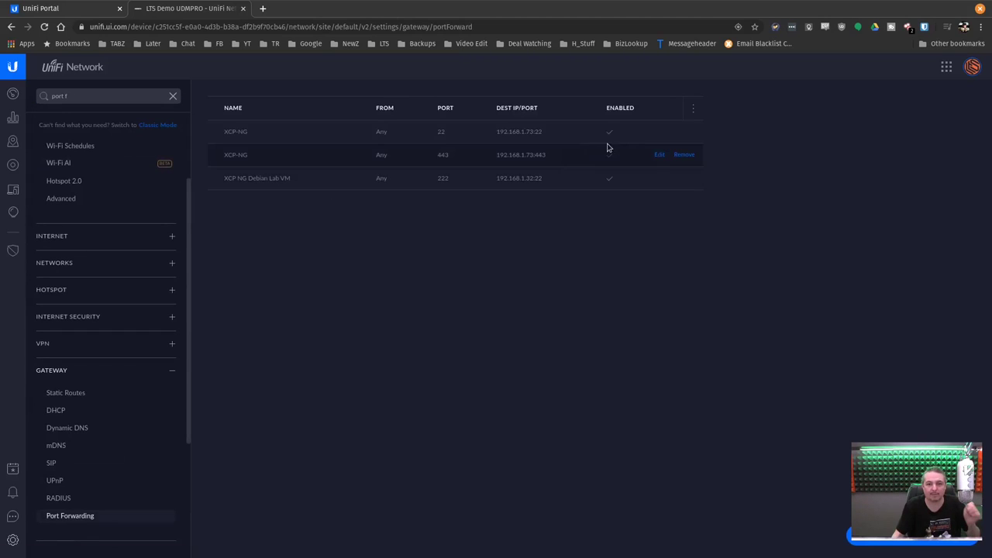
Inspect the first XCP-NG rule's editor, close it, and clear the search
left_click(658, 133)
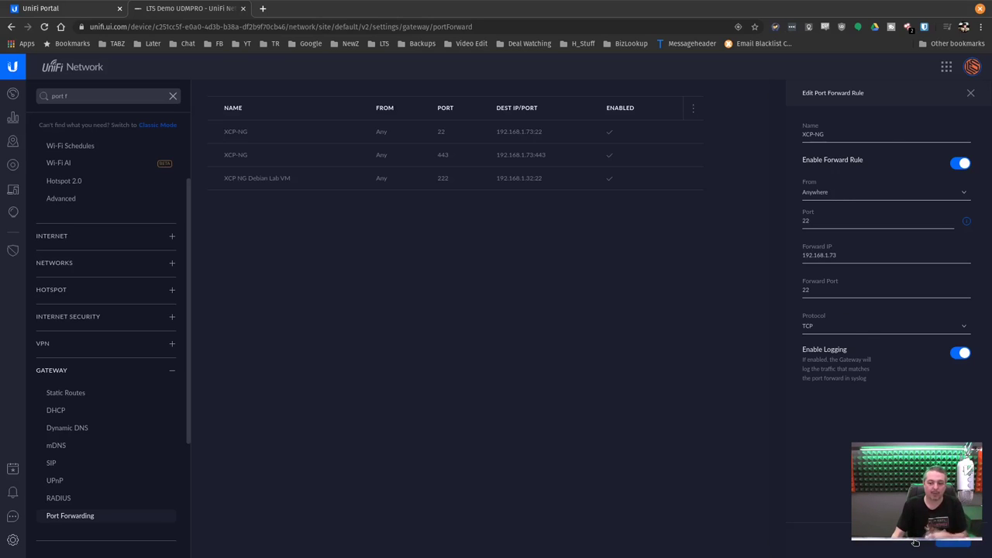
left_click(916, 543)
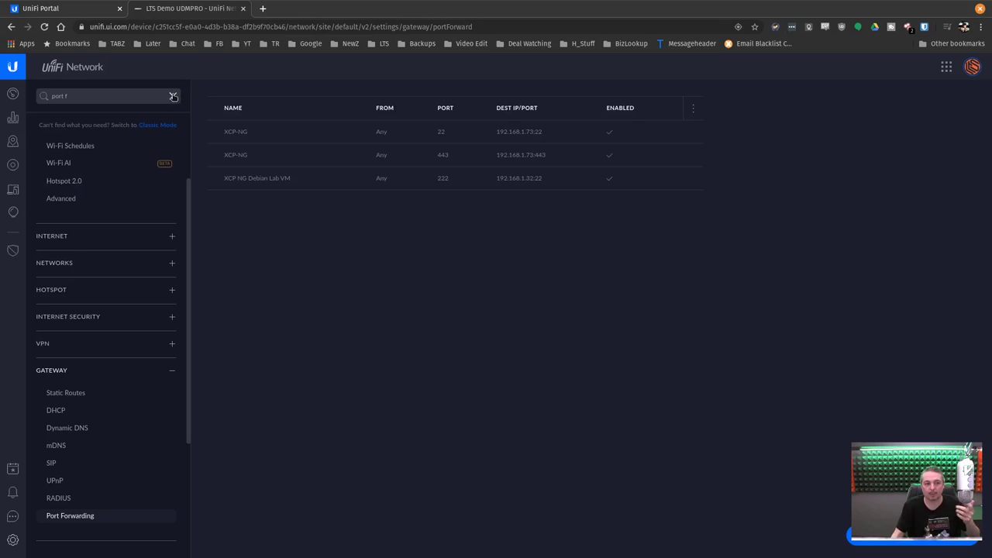
left_click(173, 96)
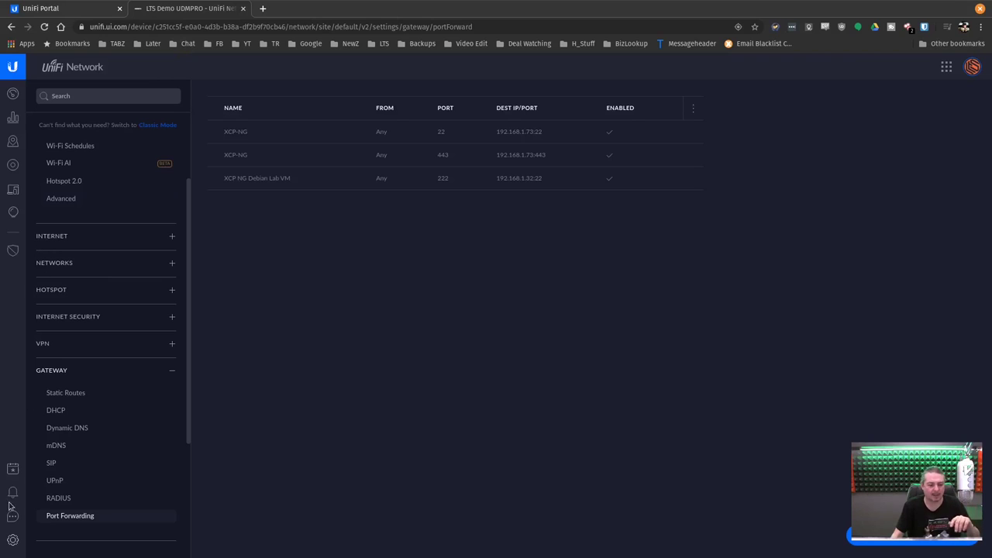
Review Threat Management in Classic Mode, then return to the new settings' Dream Pro WiFi network list
left_click(142, 126)
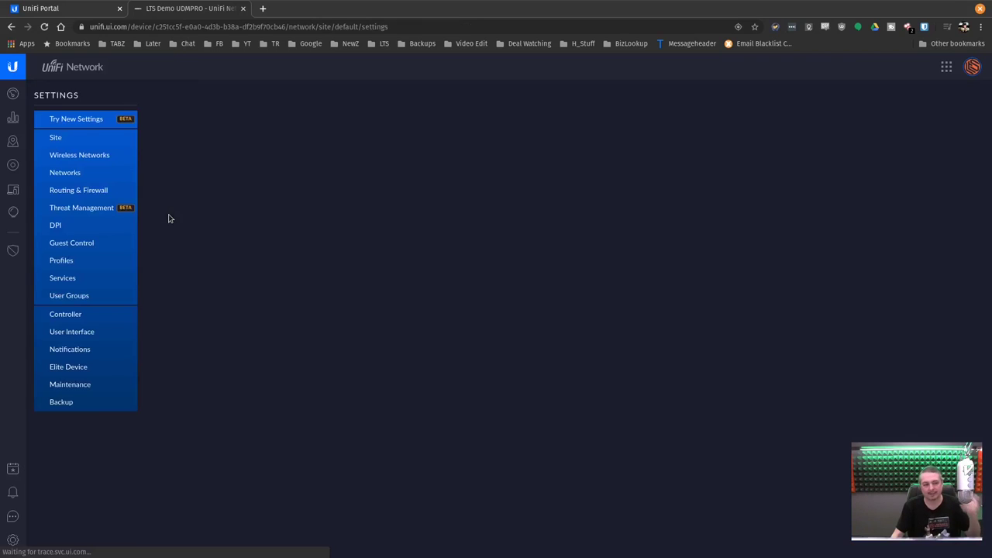
left_click(89, 214)
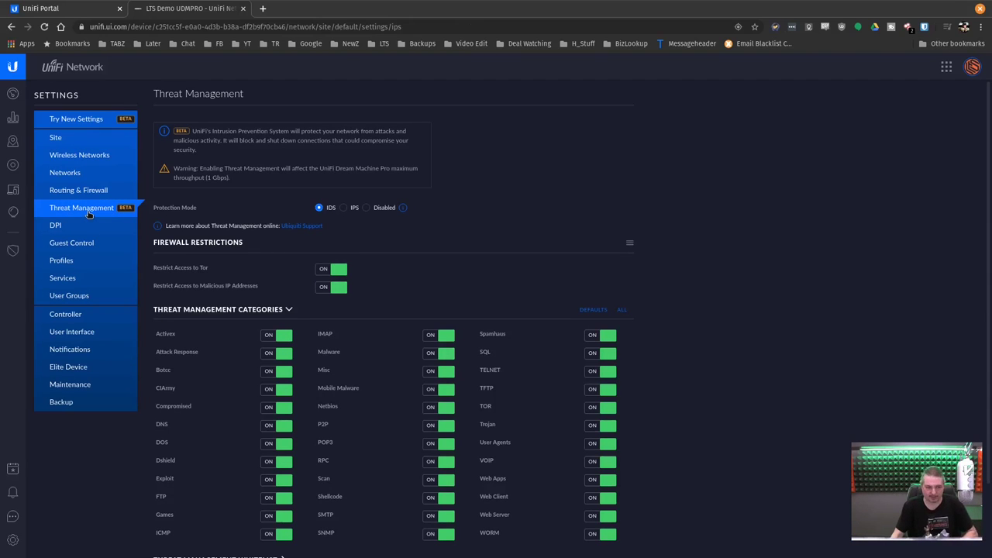
scroll(228, 223, "down", 2)
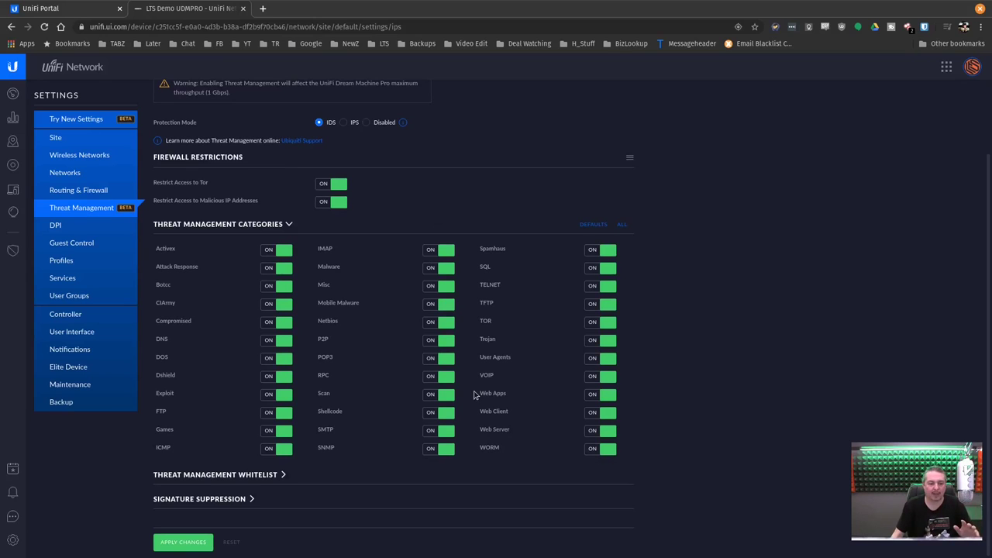
scroll(333, 341, "up", 2)
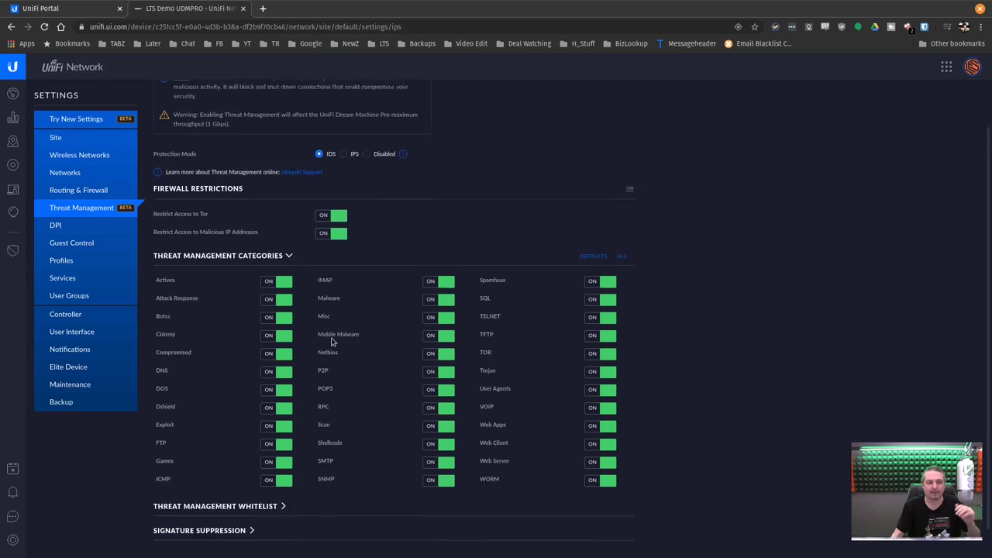
left_click(102, 118)
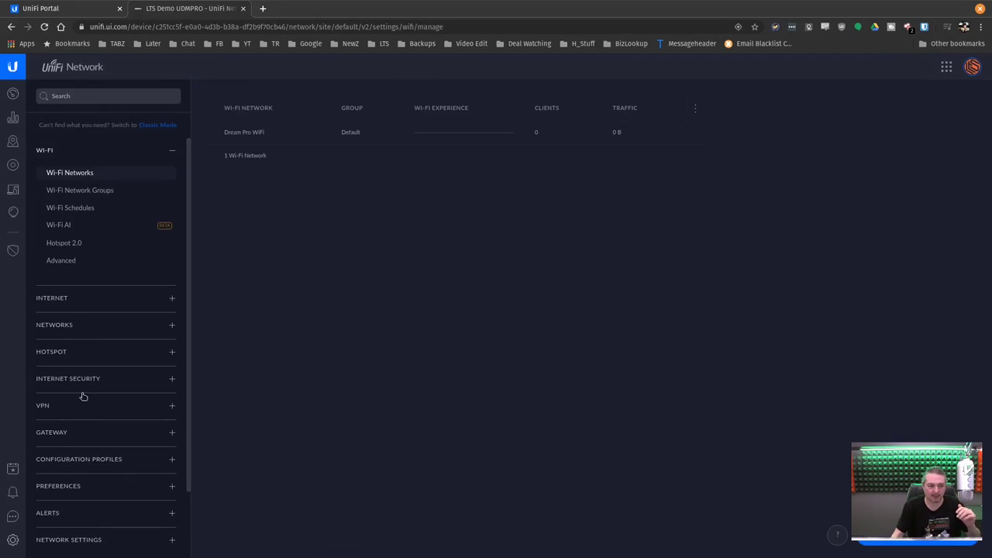
Expand Internet Security and open Threat Management, set at Level 5 Maximum
left_click(91, 378)
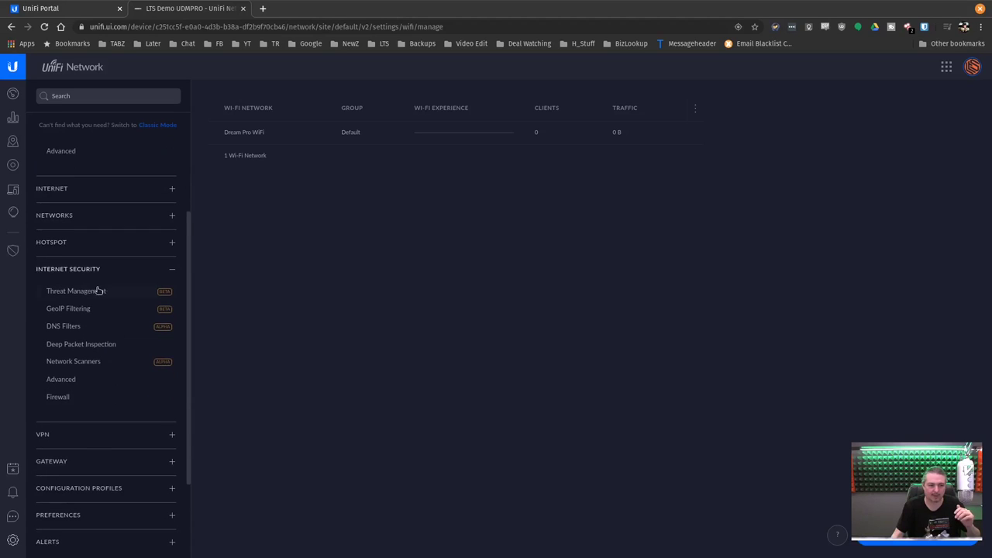
left_click(99, 291)
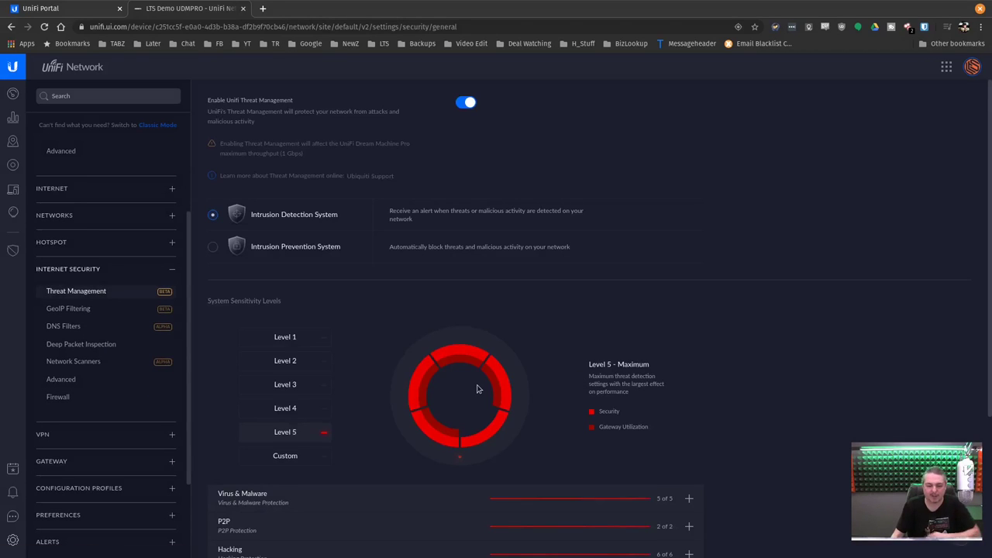
scroll(479, 389, "down", 3)
scroll(472, 400, "up", 2)
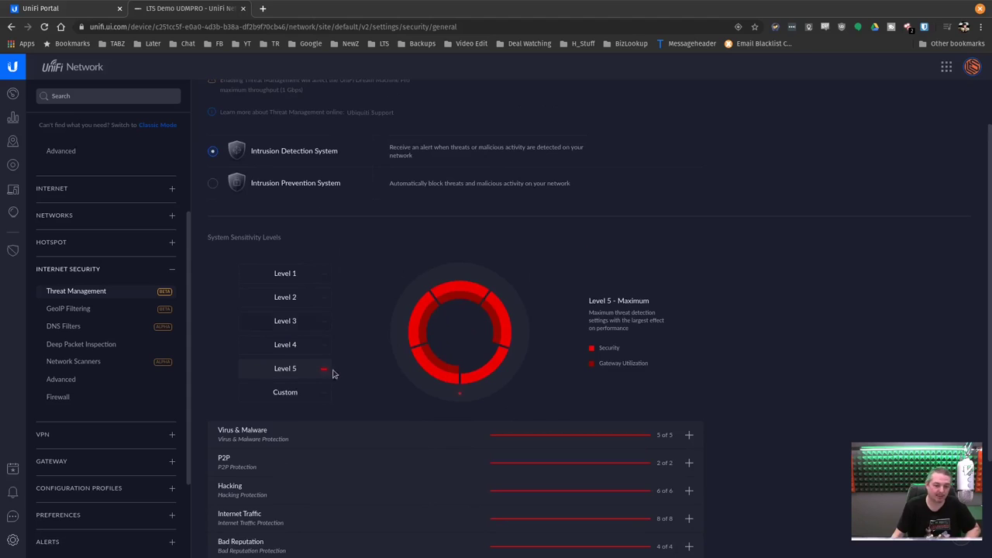
scroll(560, 324, "down", 2)
Expand the Network Protocol, P2P and Virus & Malware categories, then show the disabled GeoIP Filtering
left_click(695, 440)
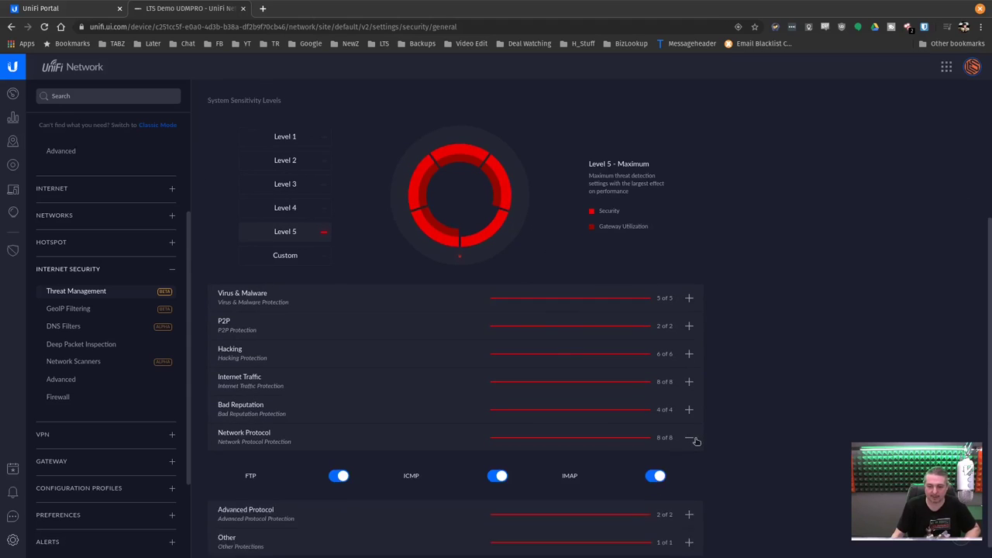
scroll(694, 419, "down", 1)
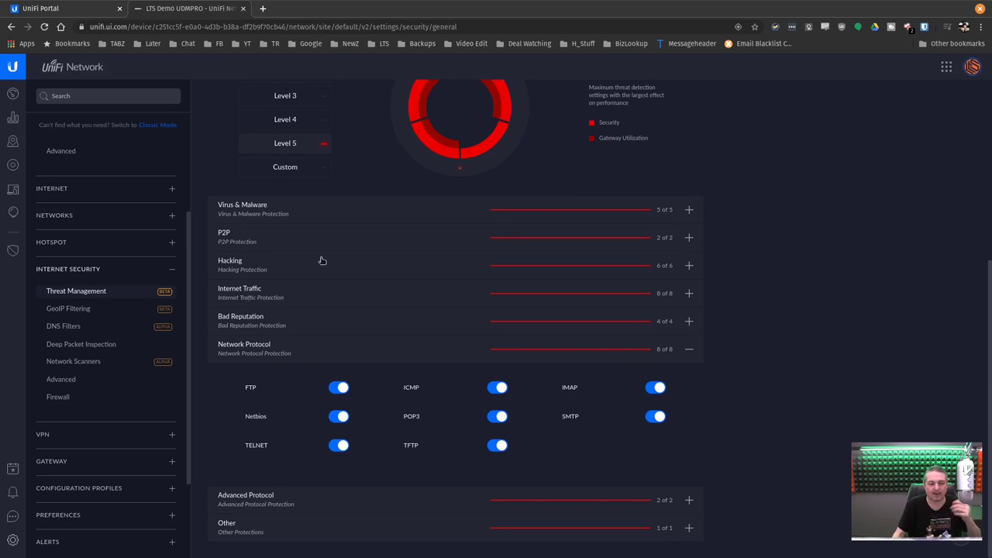
left_click(690, 238)
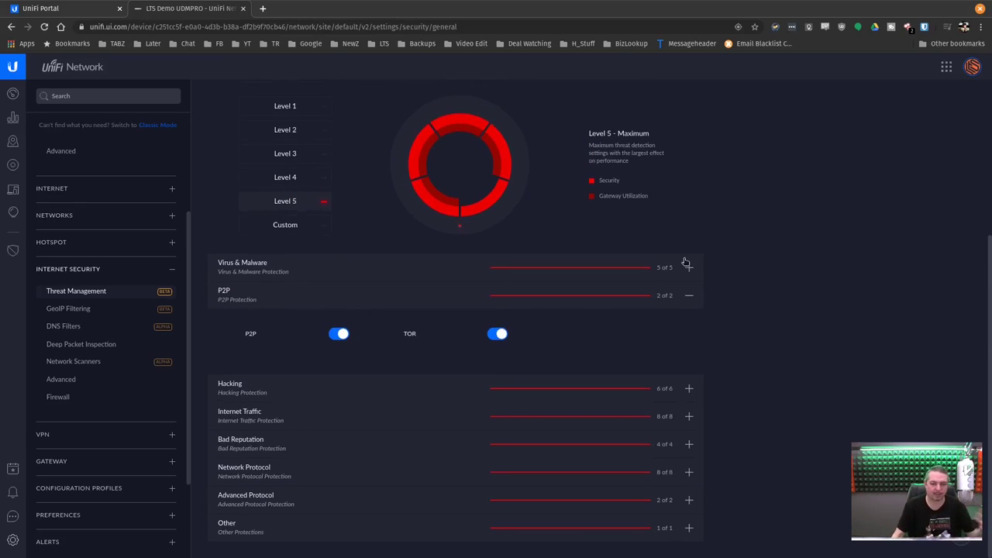
left_click(688, 267)
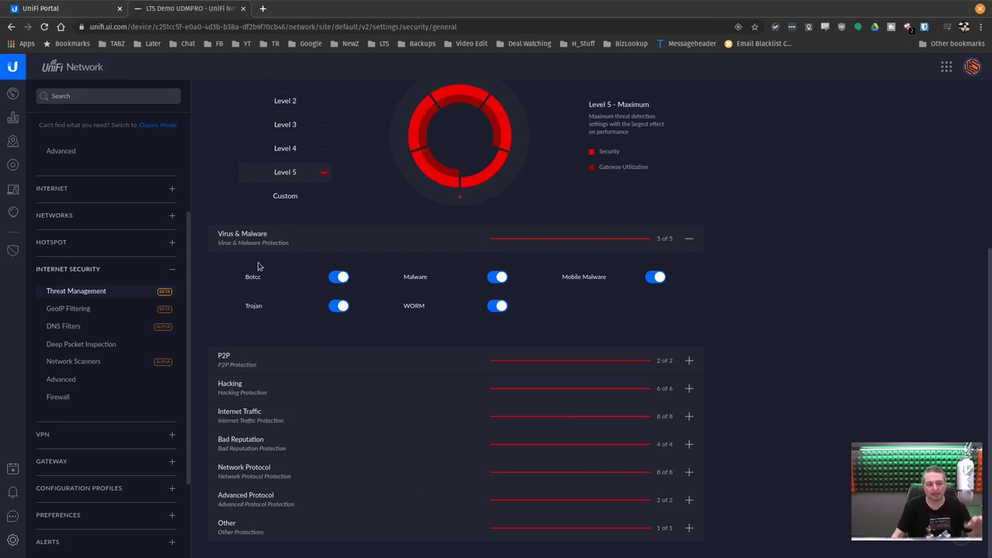
left_click(88, 310)
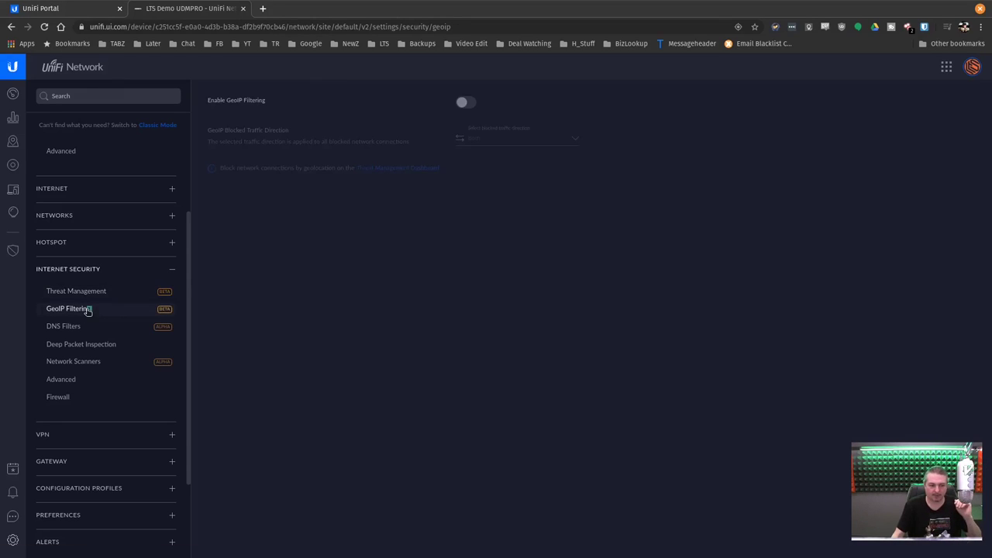
Add and then remove a Security DNS filter on the test network, and remove the LAN Adult filter
left_click(87, 326)
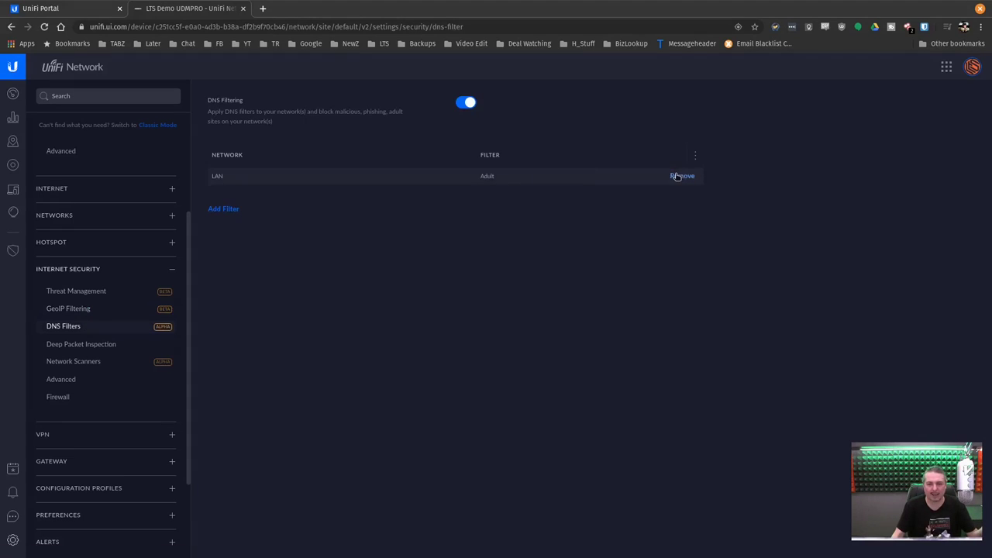
left_click(228, 211)
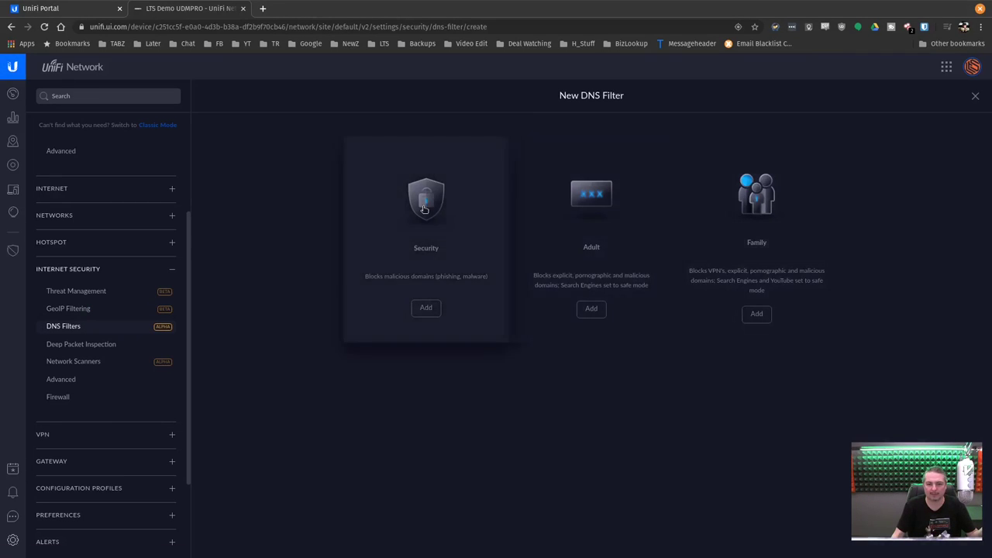
left_click(424, 211)
left_click(592, 221)
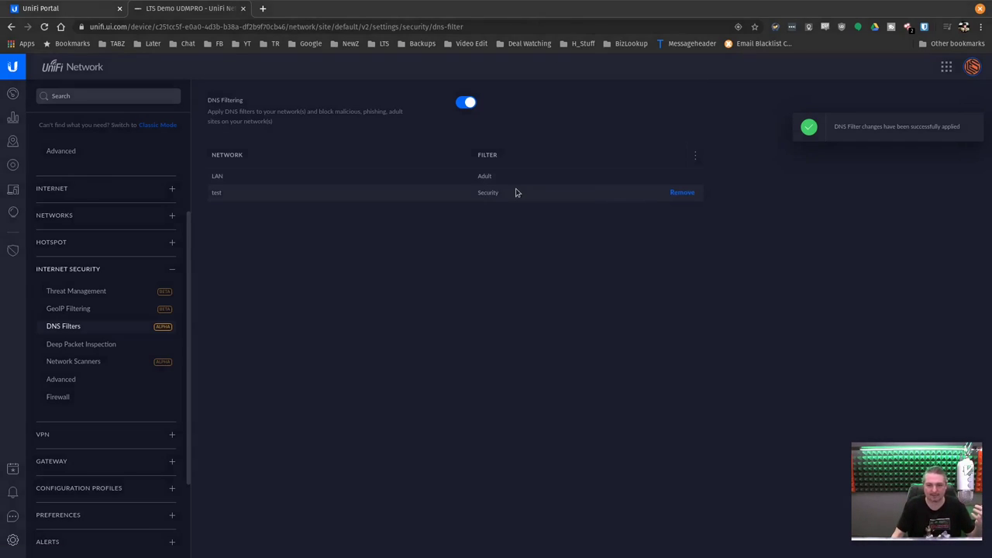
left_click(681, 192)
left_click(580, 336)
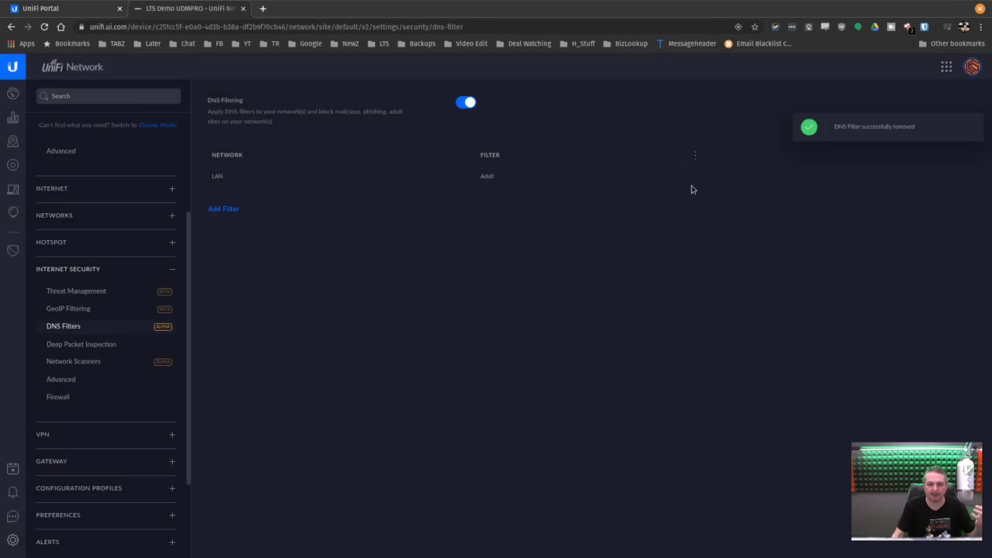
left_click(681, 176)
left_click(580, 336)
Turn DNS Filtering off, apply the changes, and open Deep Packet Inspection settings
left_click(468, 103)
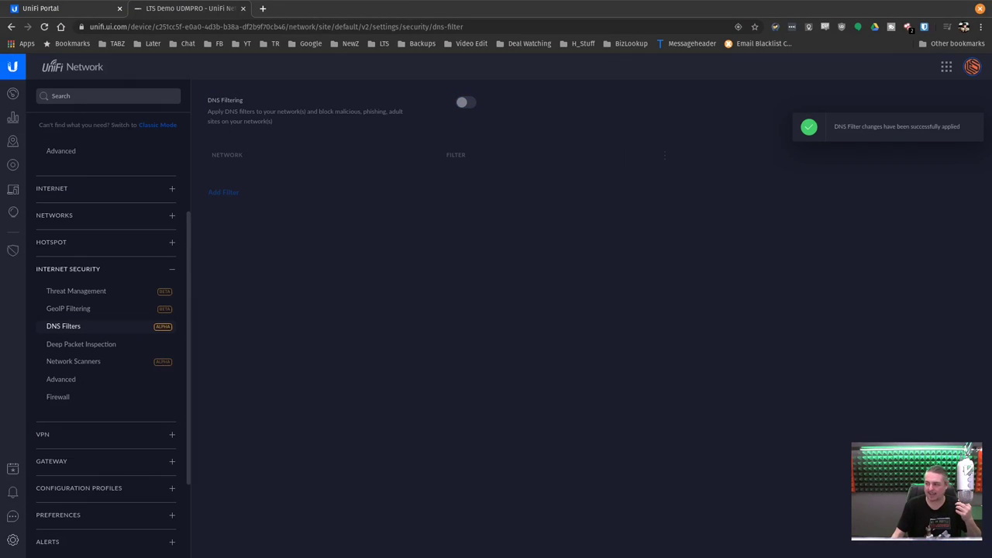
left_click(469, 103)
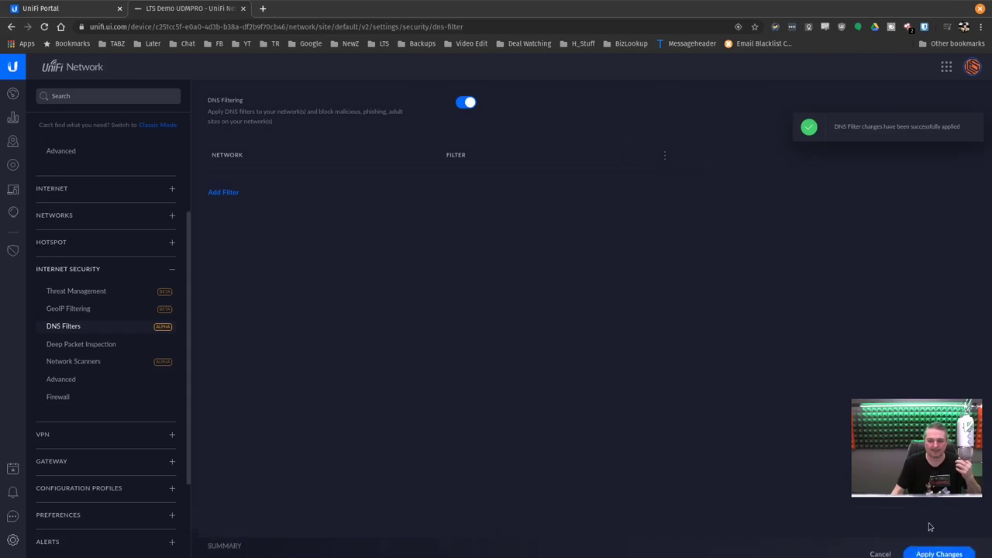
left_click(466, 103)
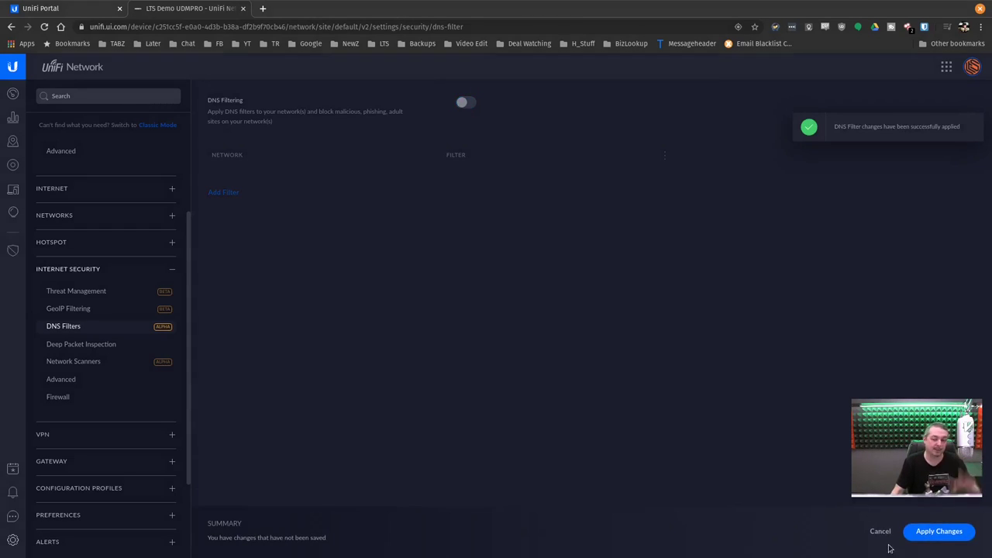
left_click(938, 532)
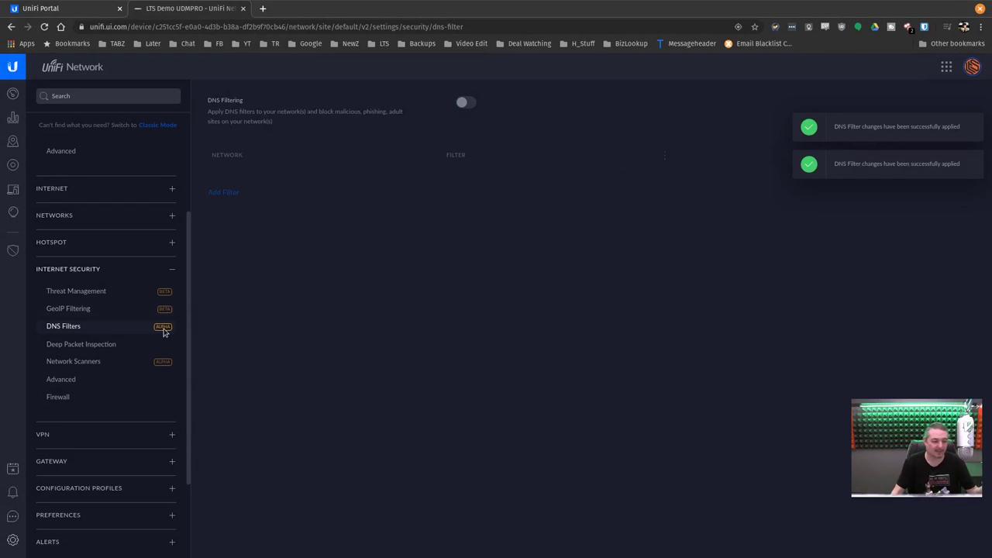
left_click(98, 345)
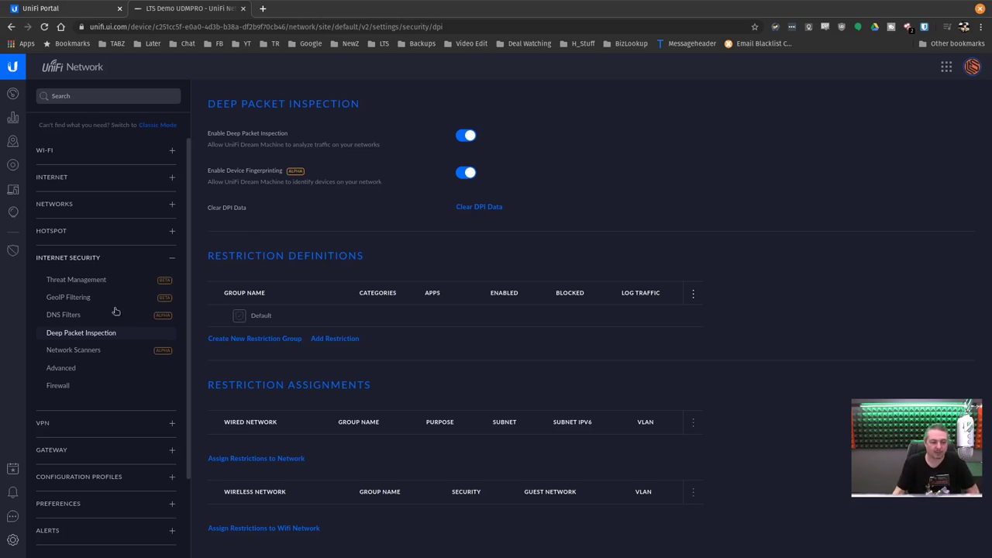
Open the Network Scanners page to view the Endpoint Scanner and Internal Honeypot settings
left_click(97, 354)
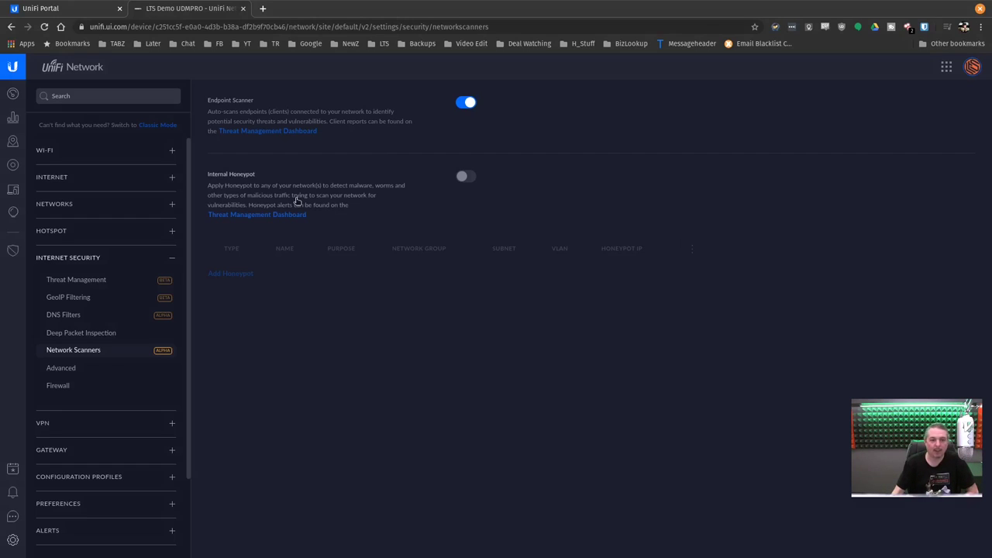
Try adding an Internal Honeypot on LAN, cancel and discard it, then open Advanced security settings
left_click(465, 178)
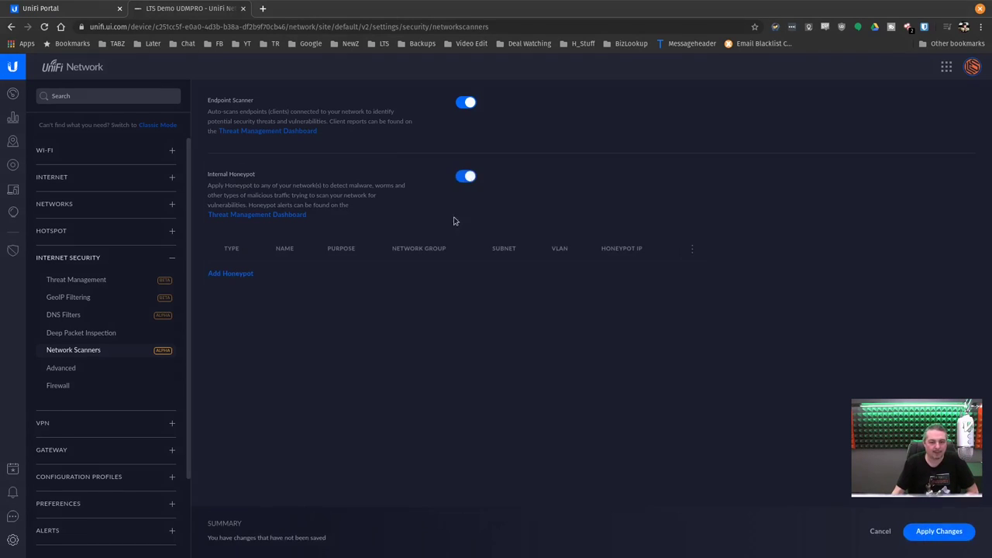
left_click(242, 276)
left_click(467, 285)
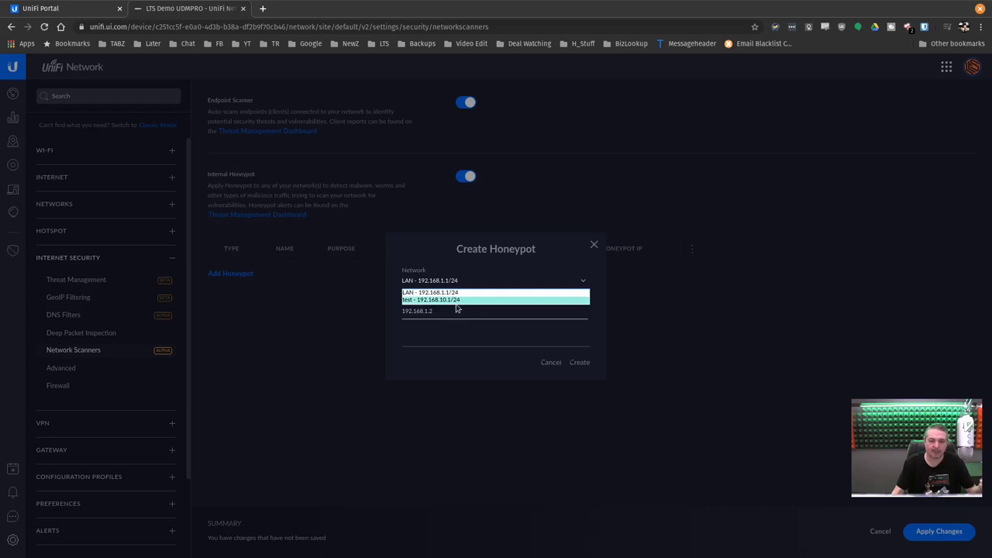
left_click(454, 313)
left_click(455, 314)
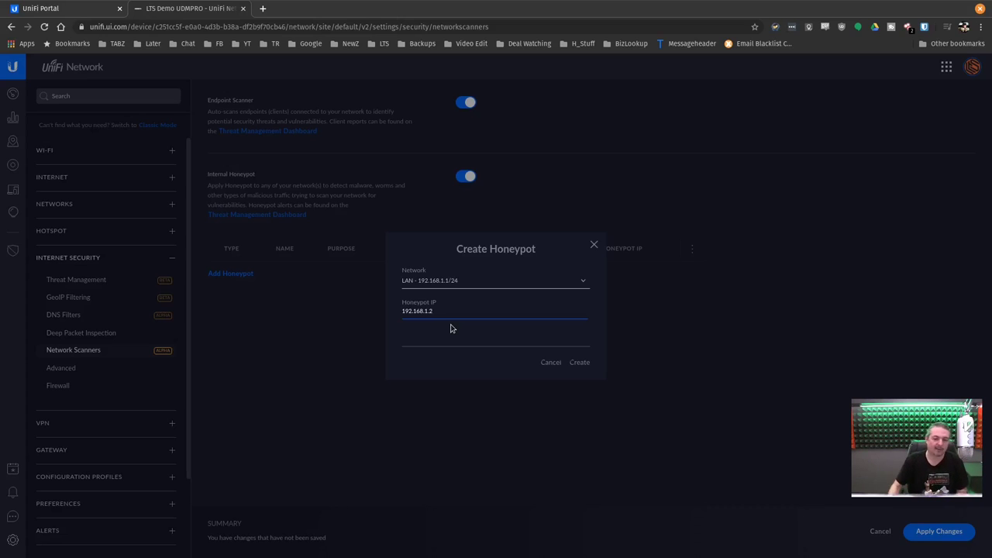
left_click(547, 365)
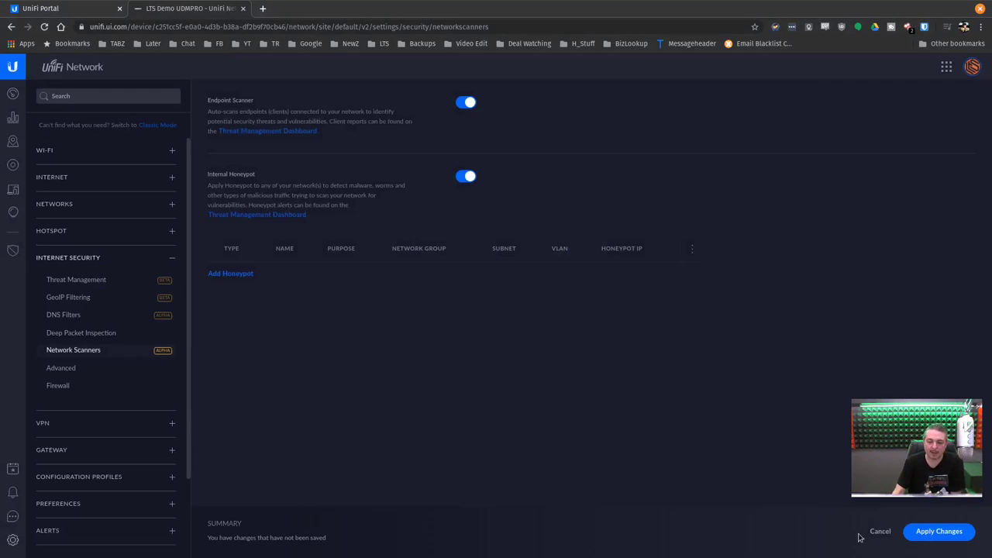
left_click(878, 531)
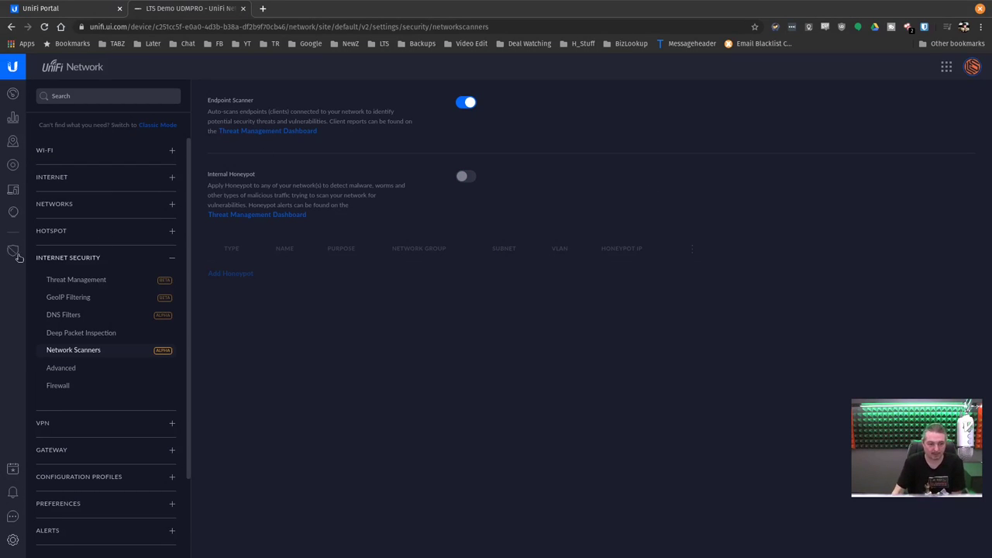
left_click(91, 368)
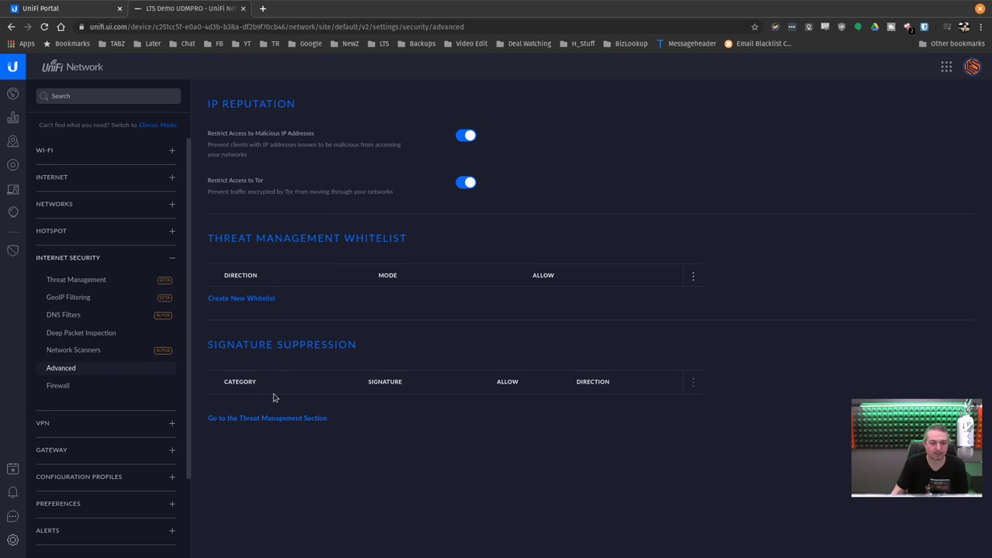
Preview a new threat management whitelist entry tracked by IP Address, cancel it, and open Firewall
left_click(240, 299)
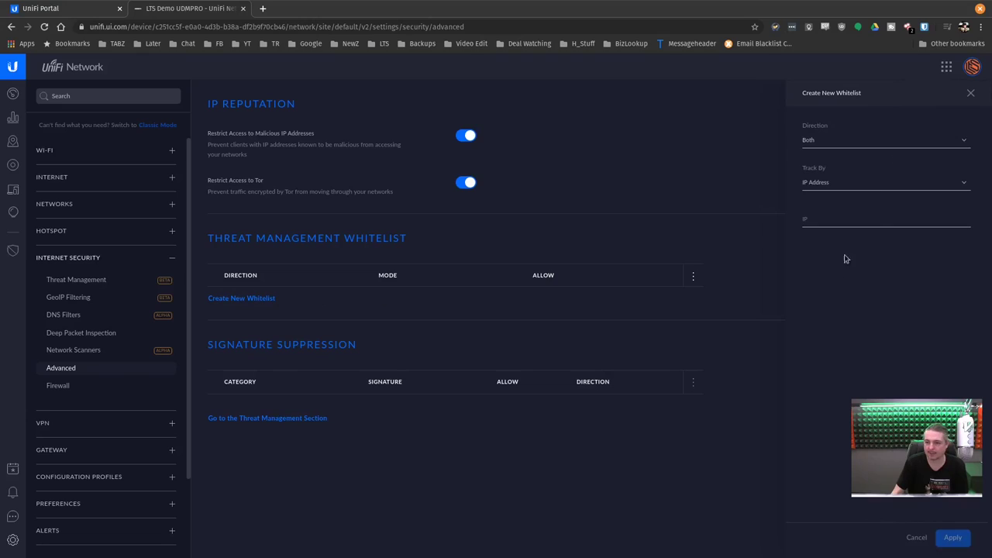
left_click(834, 186)
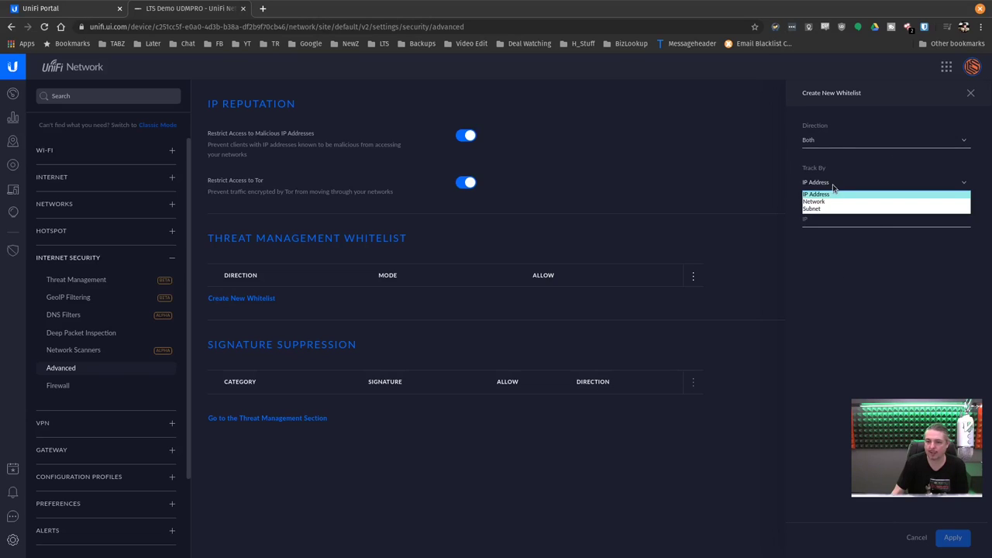
left_click(825, 244)
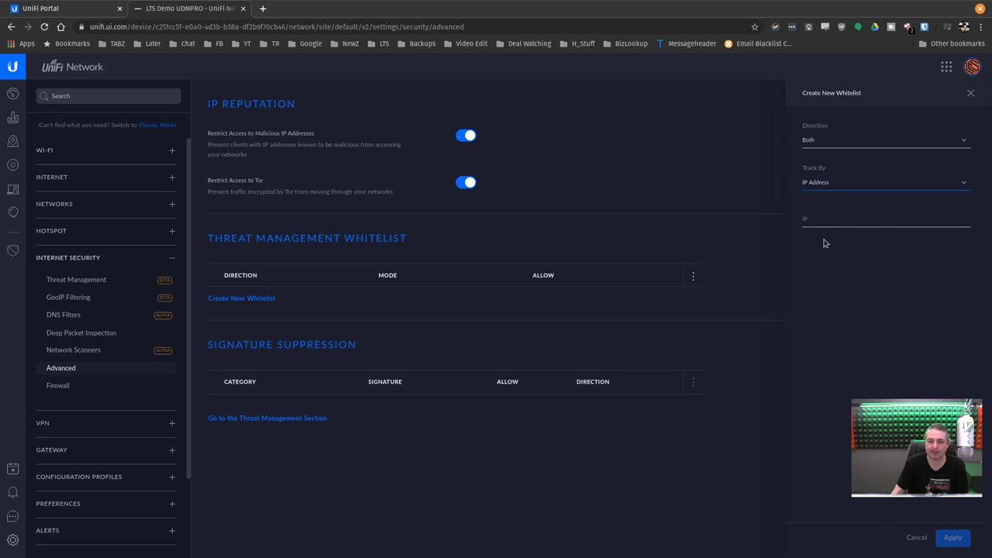
left_click(918, 538)
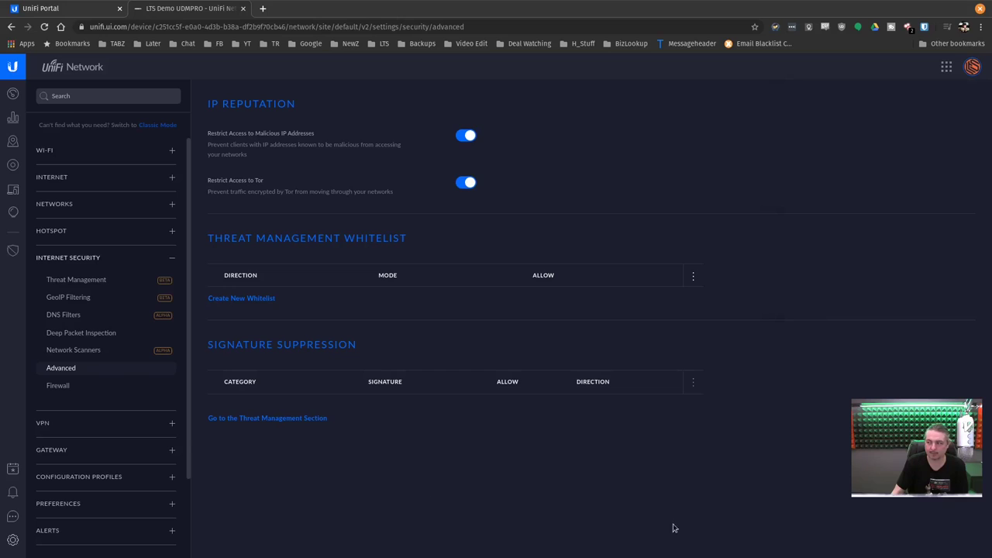
left_click(86, 387)
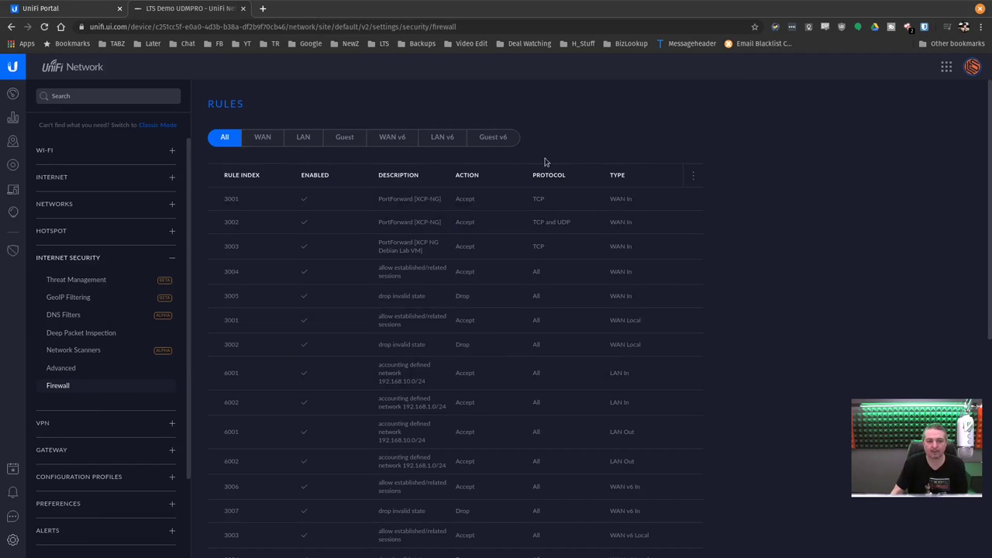
Expand Conntrack Modules, State Timeouts and Default Action Logging on the Firewall page, then open VPN Servers
scroll(659, 311, "down", 4)
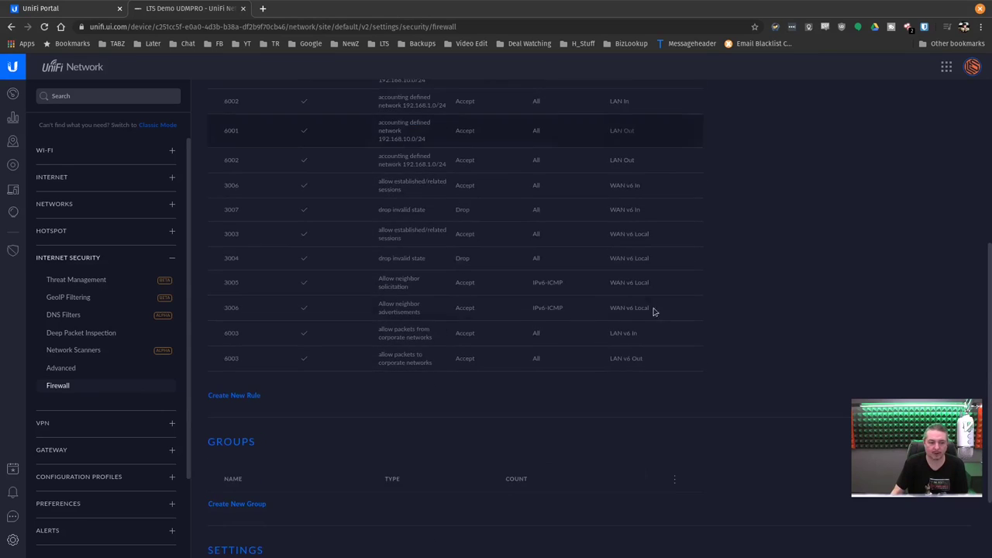
scroll(621, 310, "down", 2)
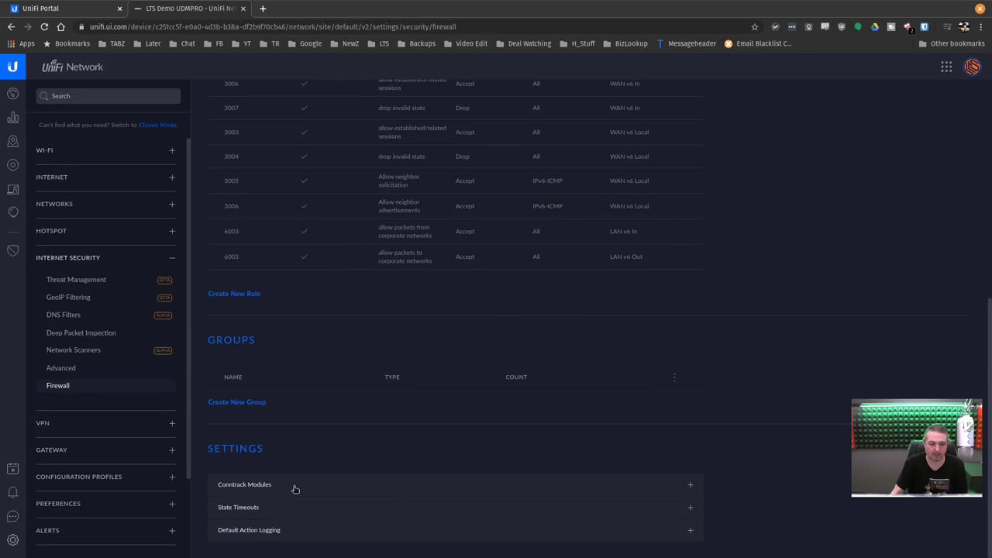
left_click(689, 487)
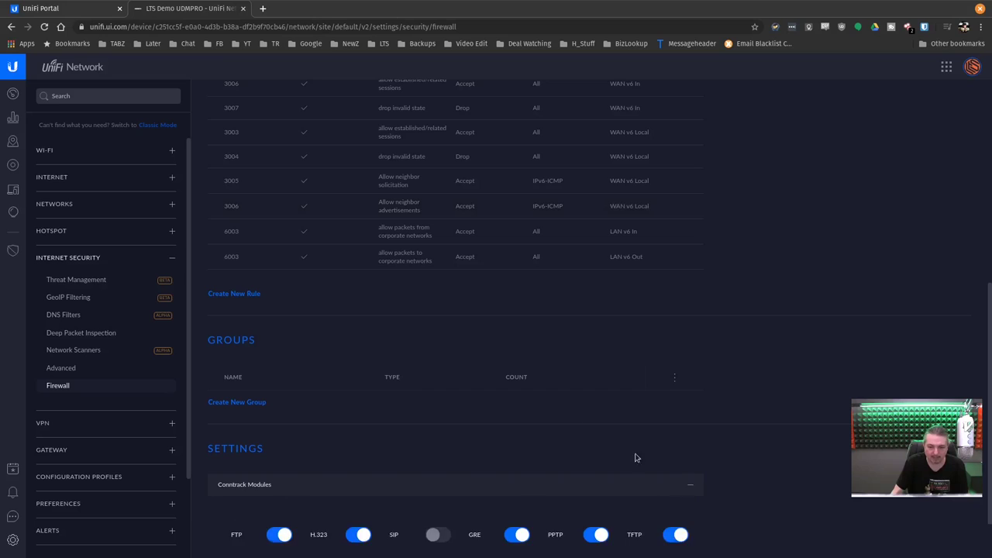
scroll(554, 421, "down", 2)
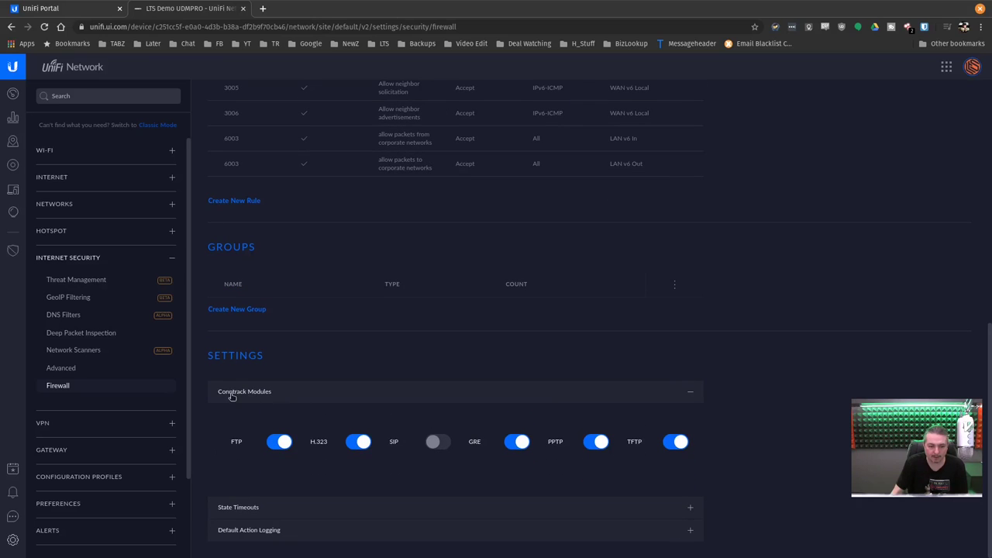
left_click(689, 508)
scroll(641, 437, "down", 3)
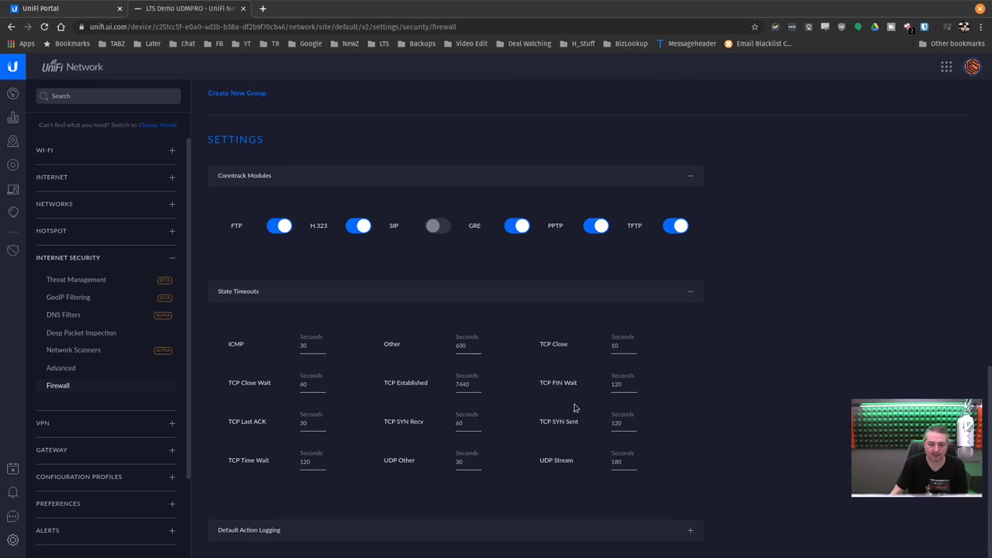
left_click(691, 533)
scroll(567, 406, "down", 1)
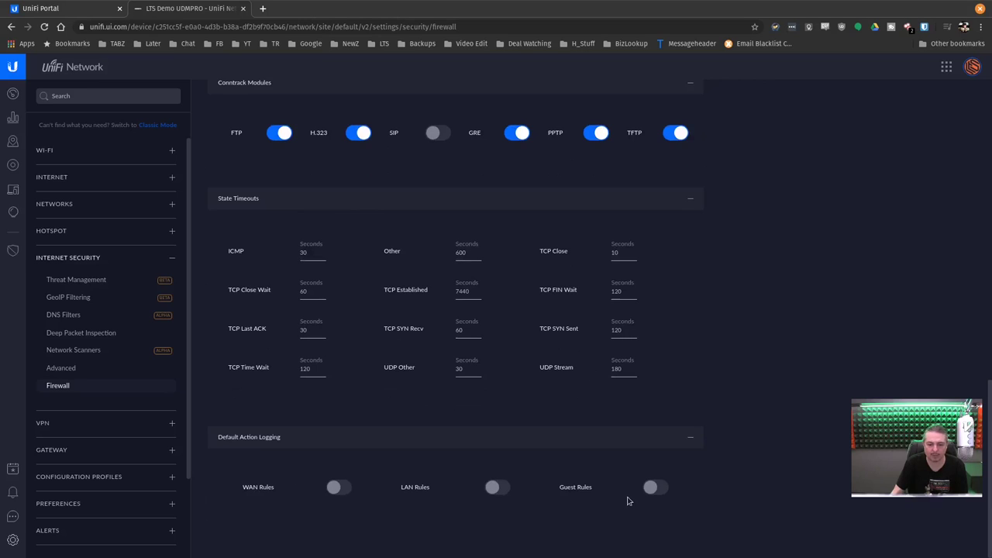
left_click(117, 422)
left_click(73, 446)
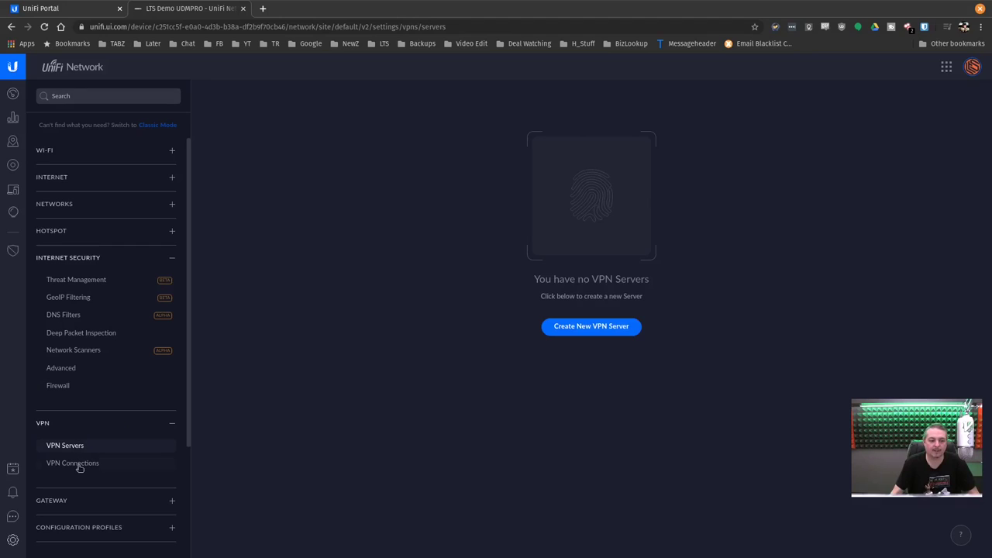
left_click(76, 464)
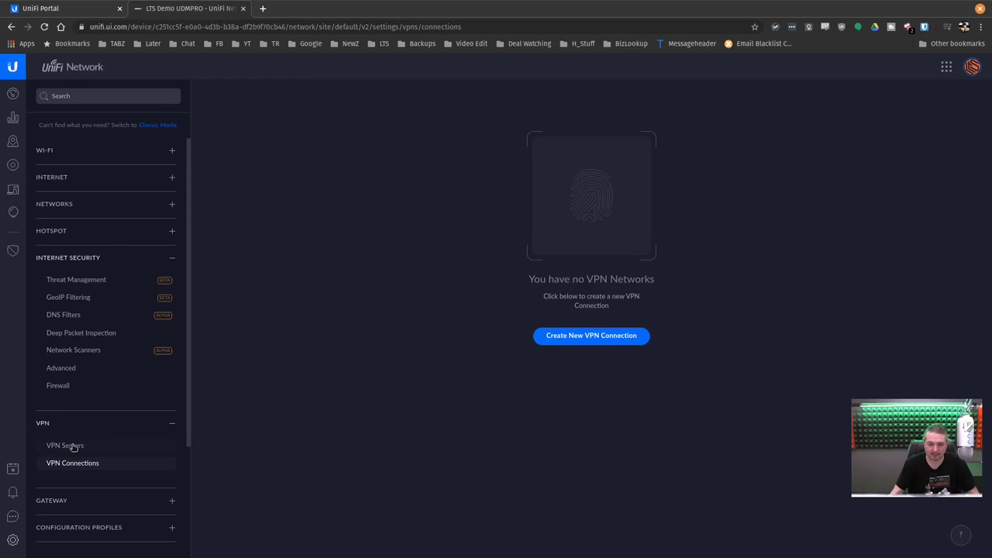
left_click(612, 335)
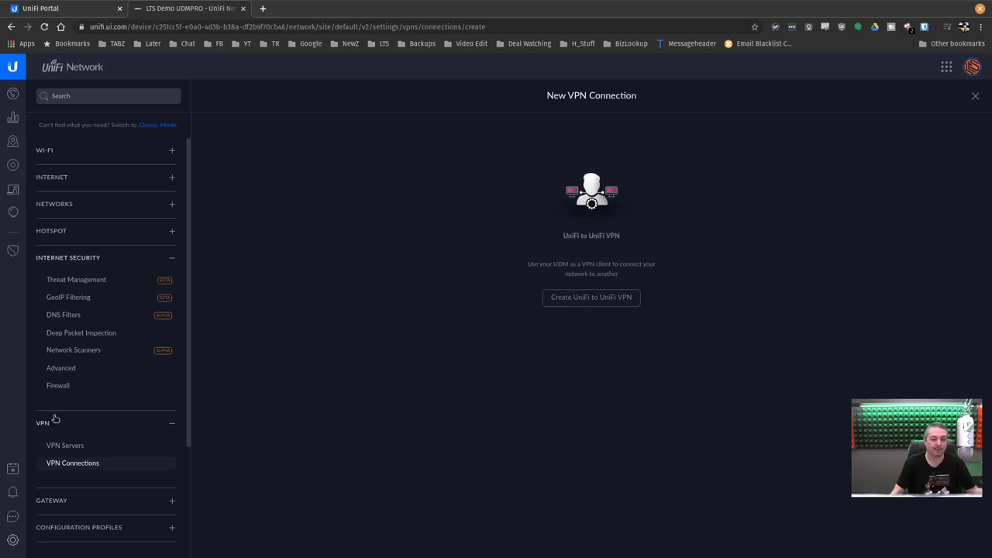
left_click(64, 444)
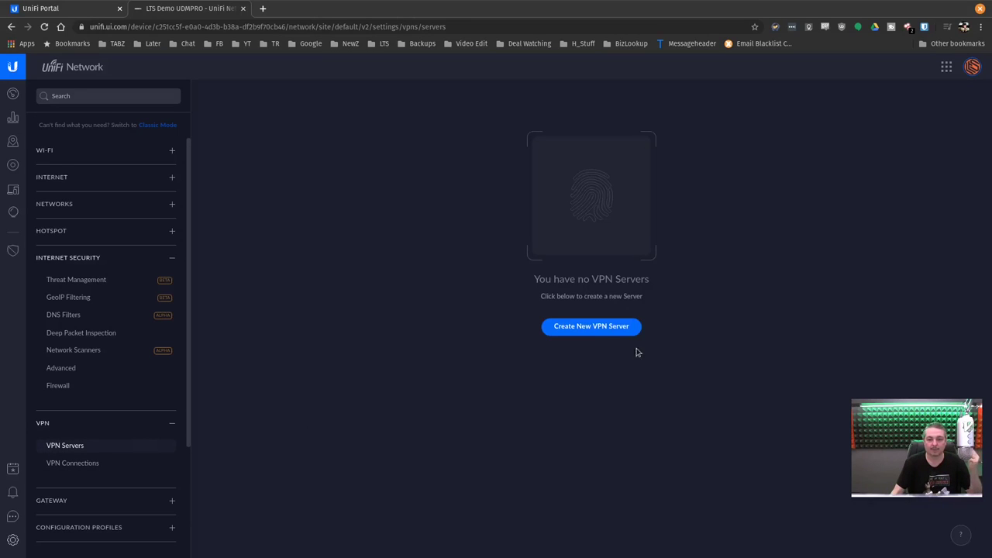
left_click(609, 329)
left_click(694, 303)
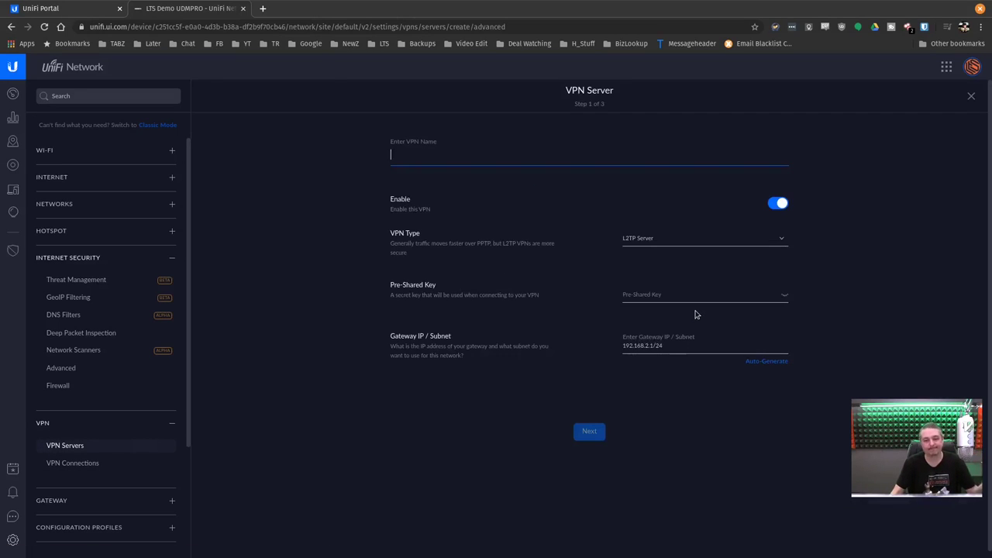
left_click(671, 239)
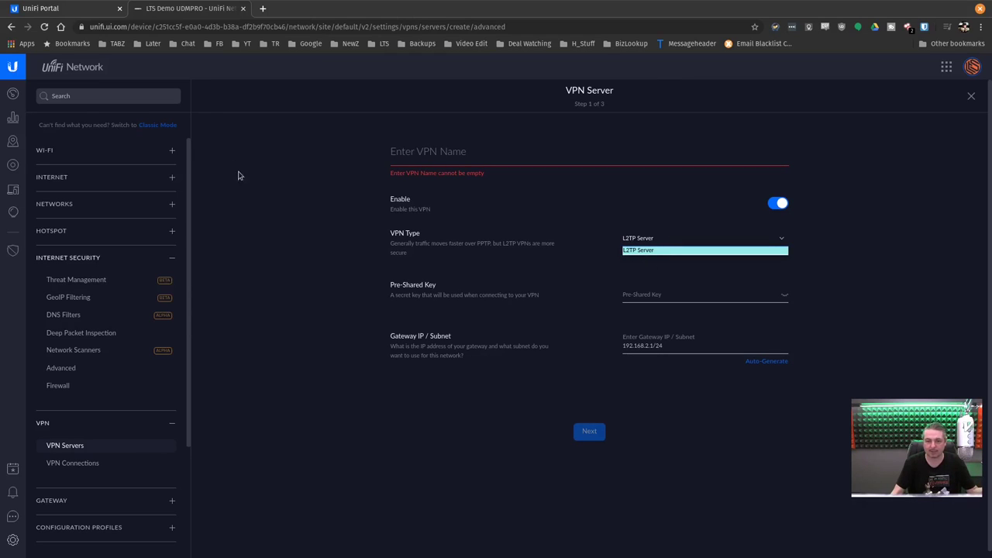
key("Escape")
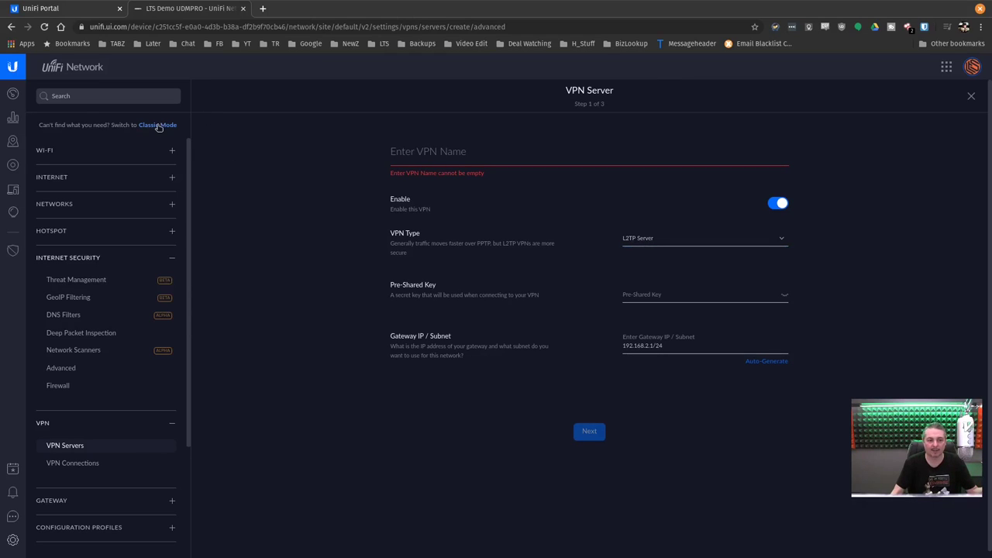
left_click(971, 96)
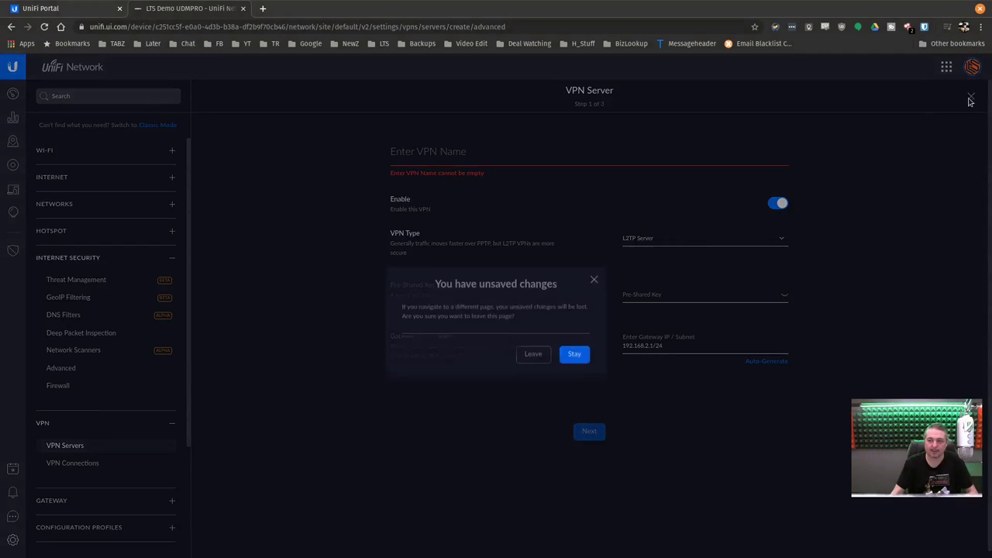
left_click(533, 339)
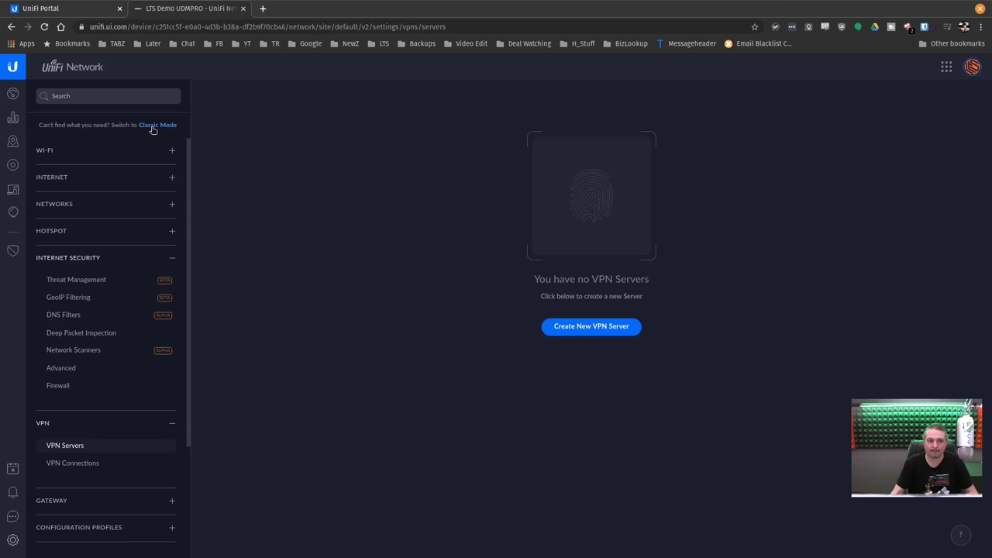
Switch to Classic Mode, open Networks, and try the Site-to-Site and Remote User VPN purposes before cancelling
left_click(153, 128)
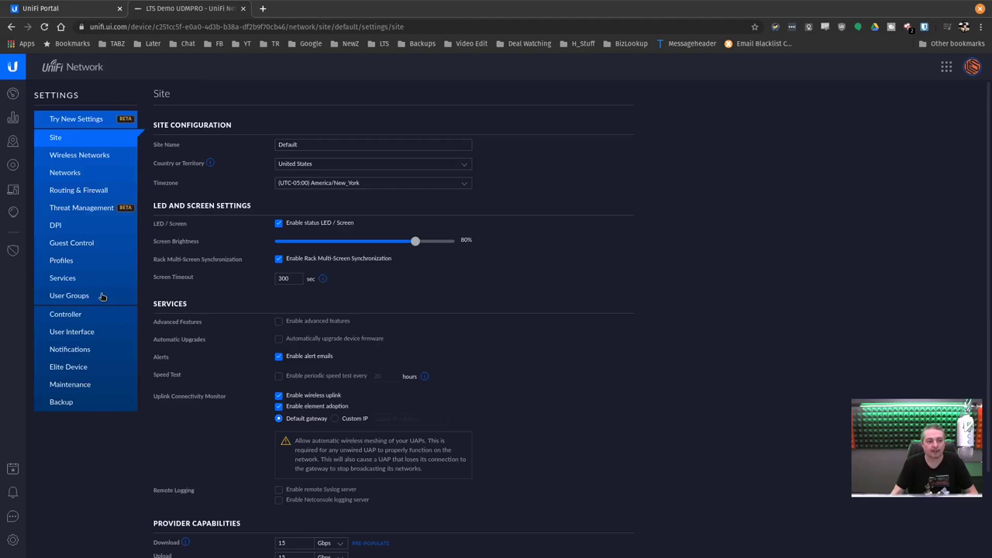
left_click(80, 179)
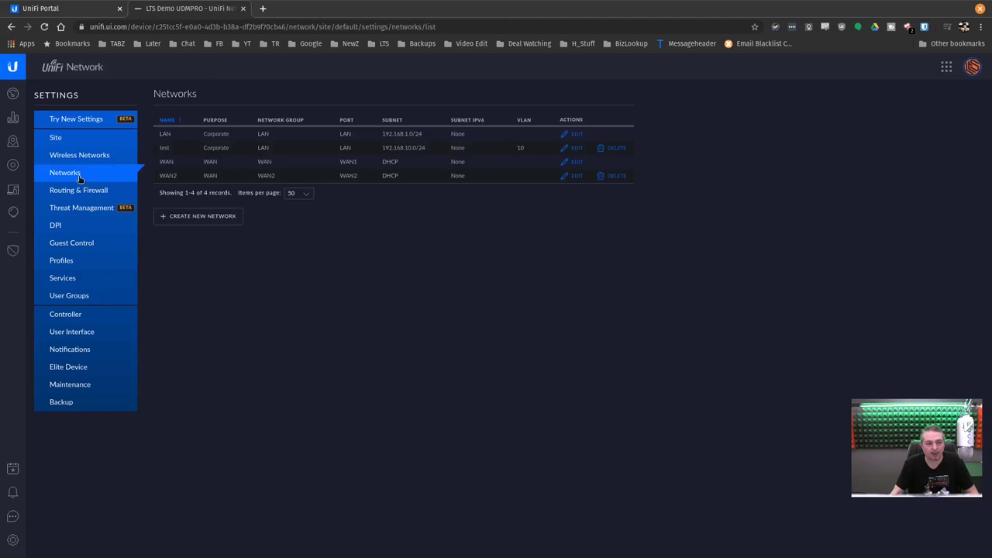
left_click(222, 216)
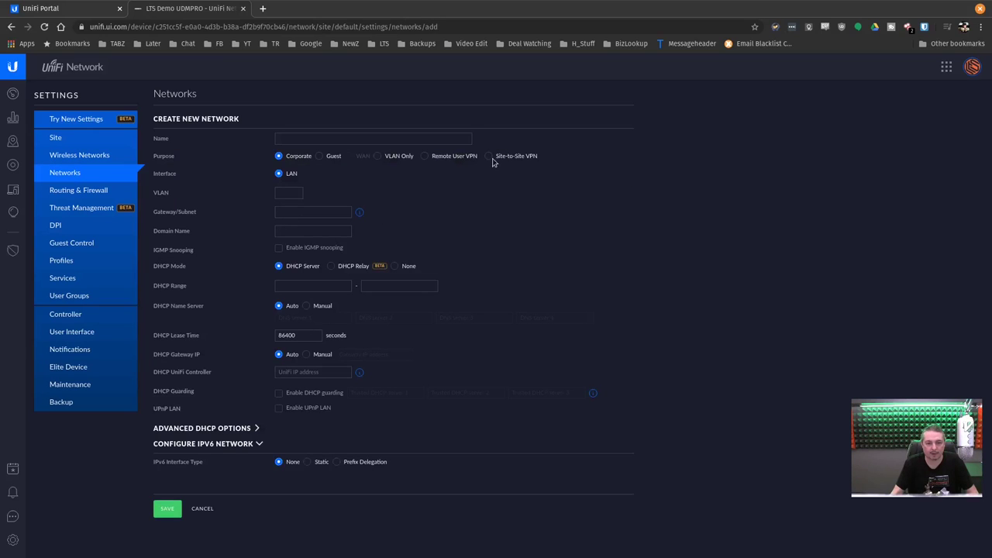
left_click(489, 157)
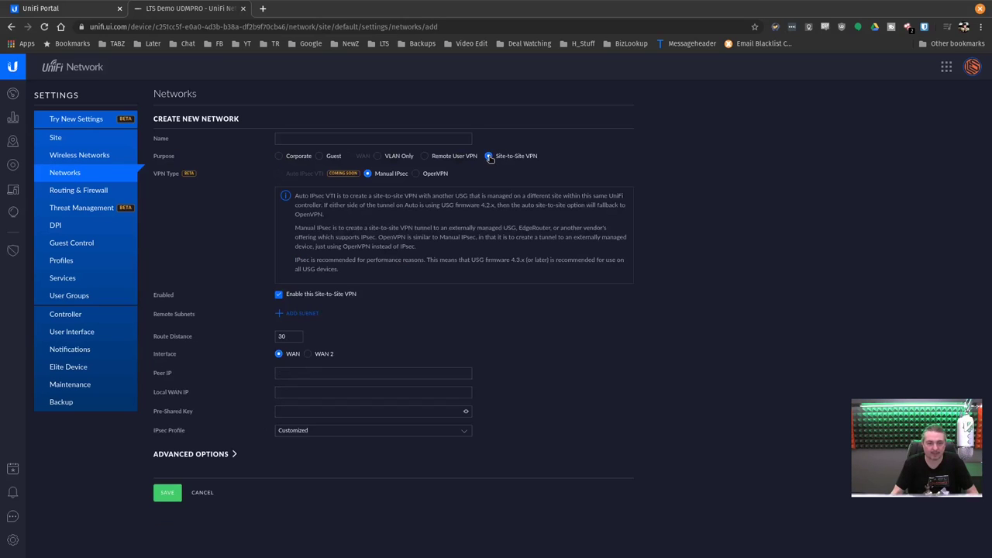
left_click(460, 159)
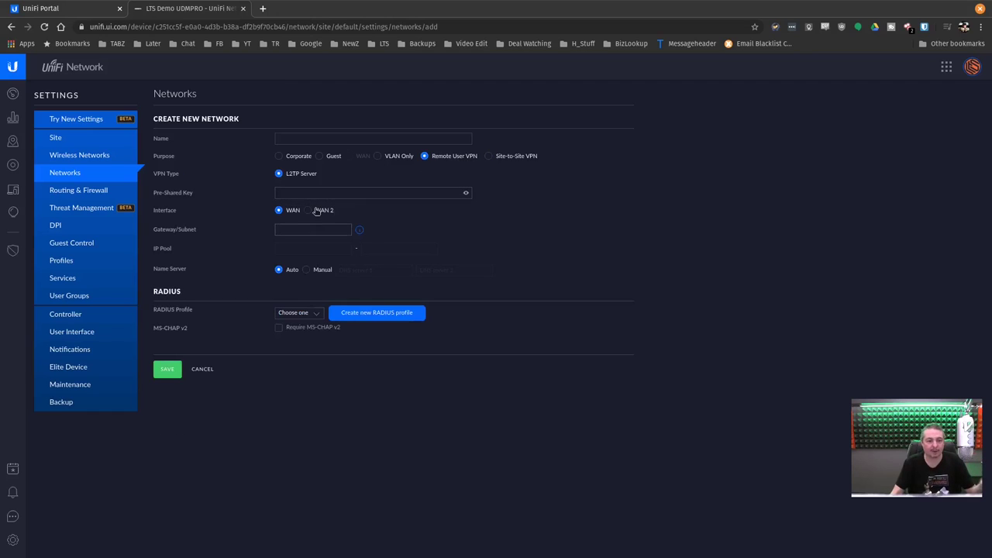
left_click(308, 316)
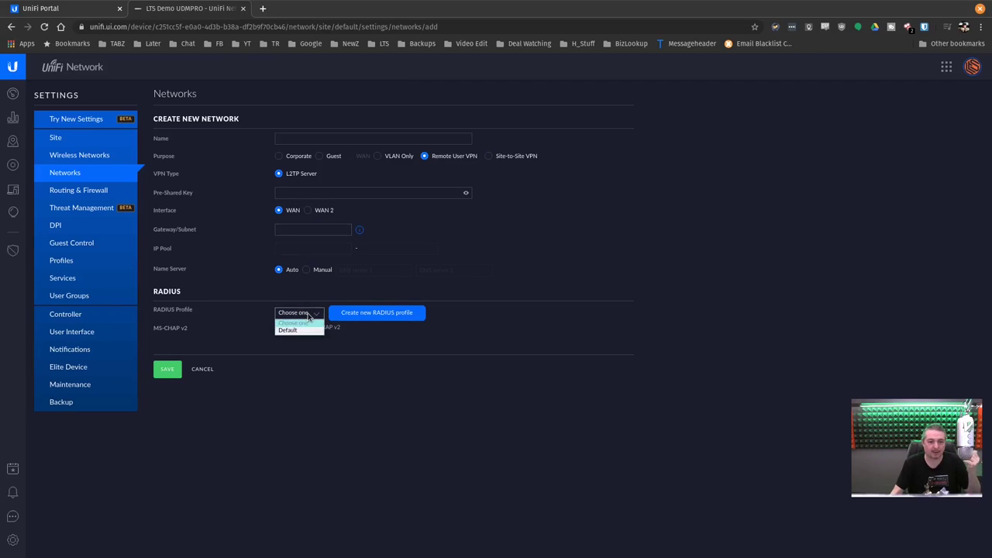
left_click(391, 337)
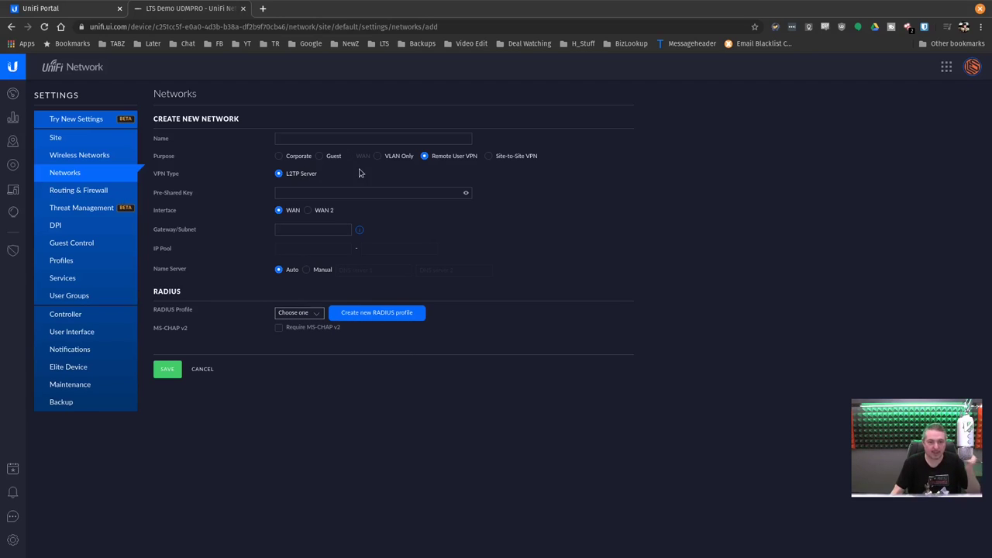
left_click(203, 369)
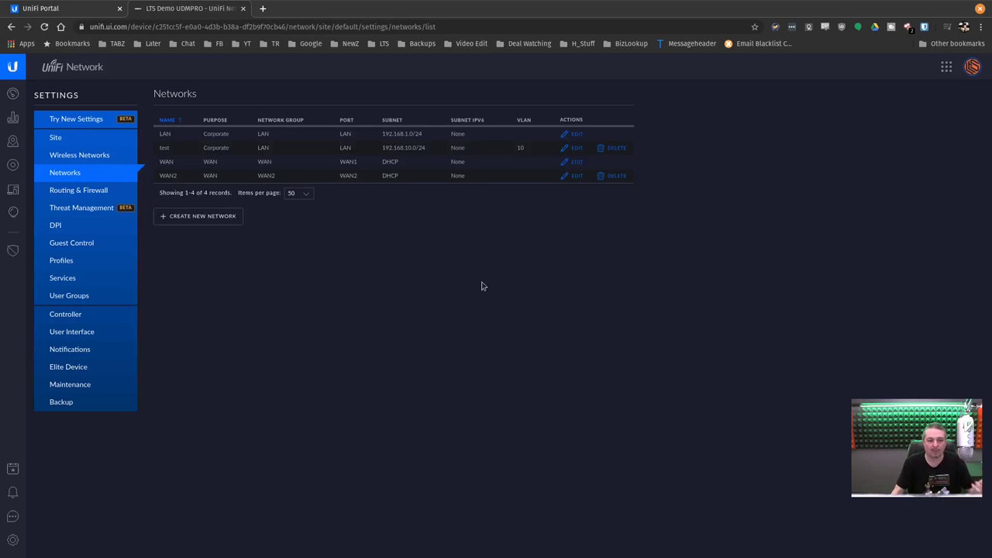
Start a Site-to-Site VPN network again, toggle its enable setting, and cancel without creating it
left_click(222, 219)
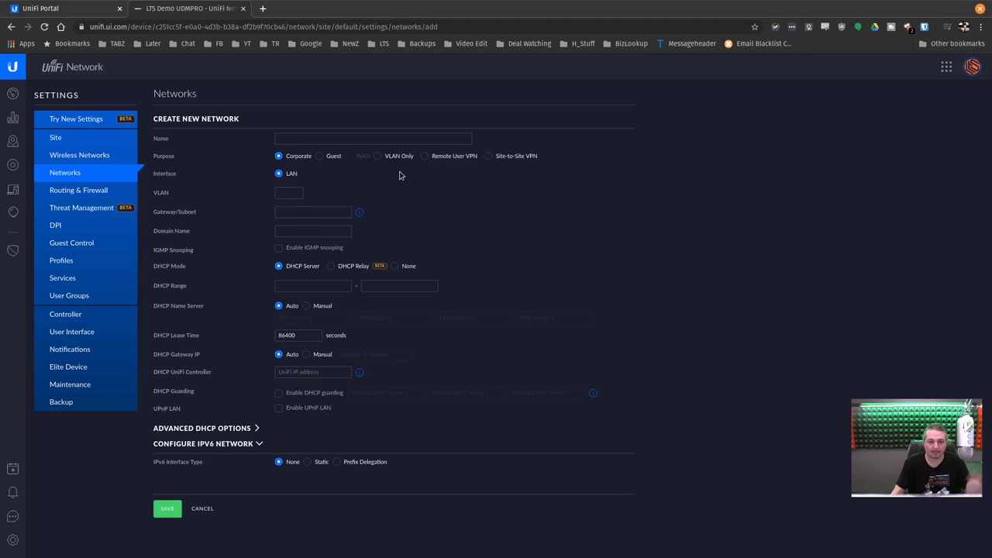
left_click(489, 155)
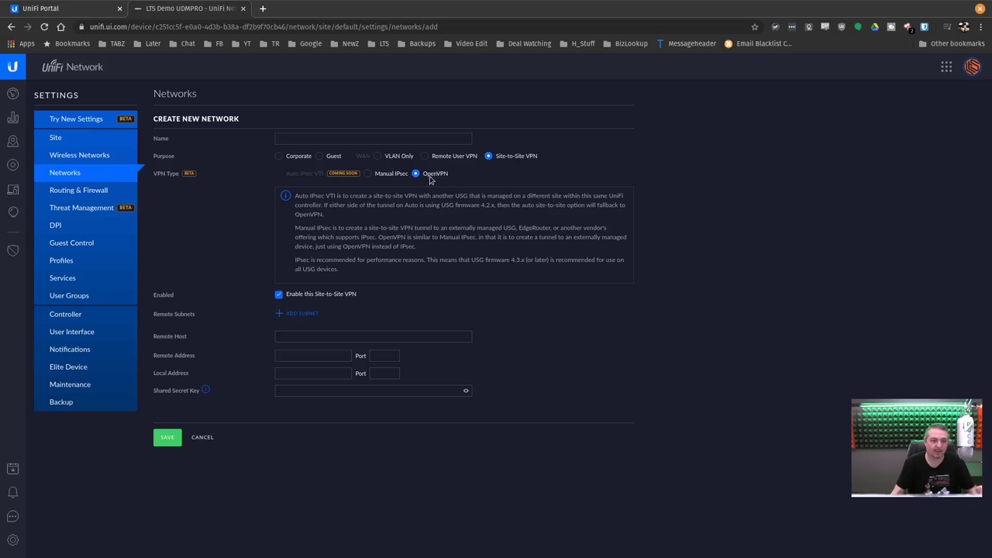
left_click(282, 296)
left_click(295, 299)
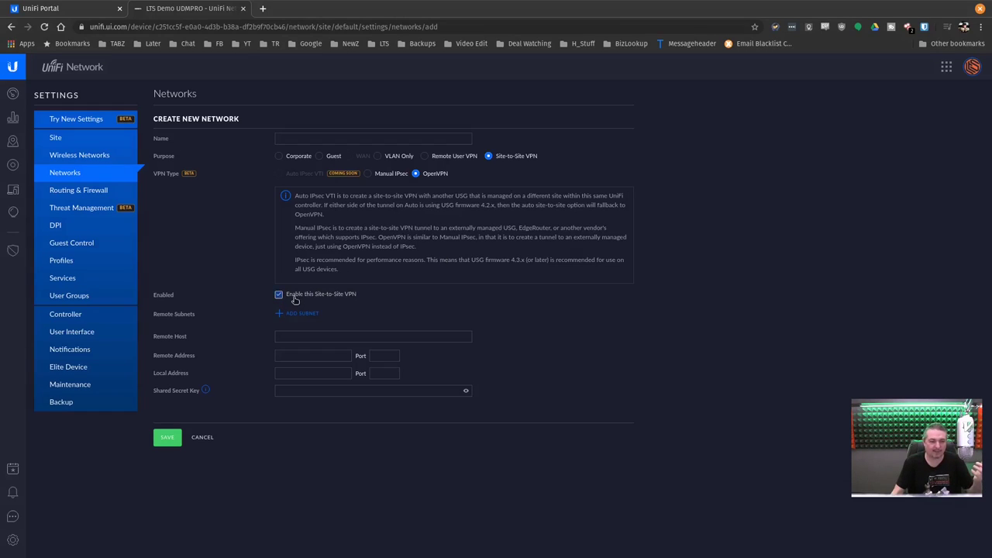
left_click(200, 439)
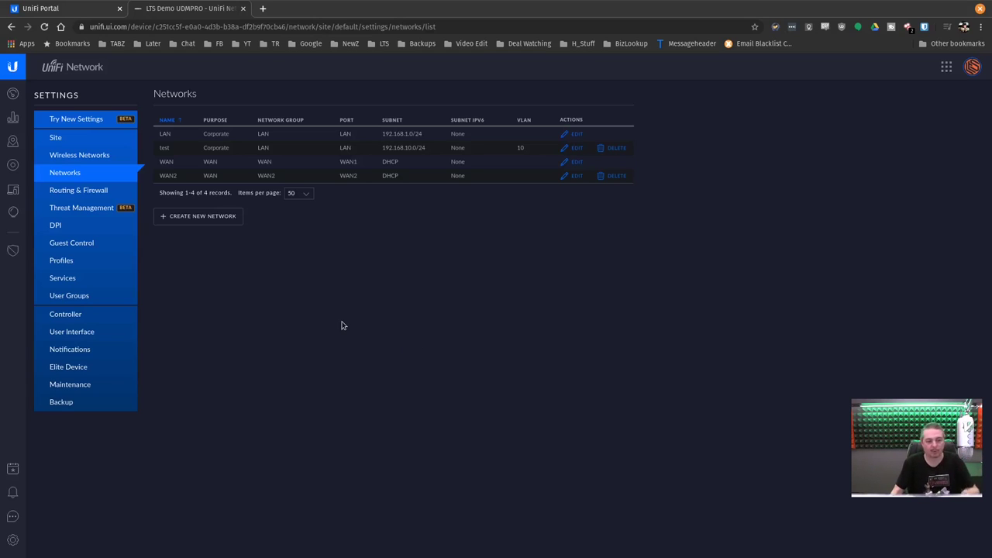
Open the controller settings and select the UI version number, briefly checking the UniFi Portal tab
left_click(69, 316)
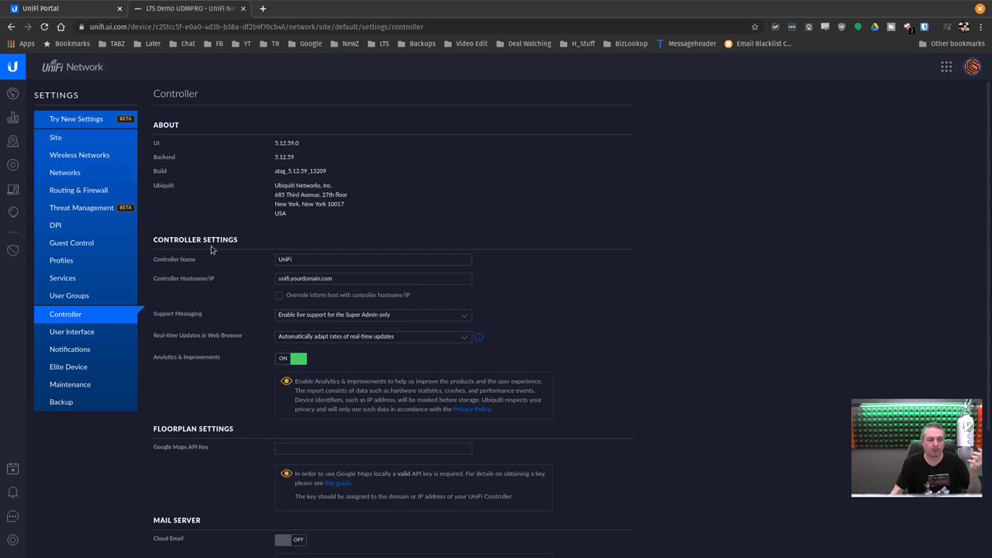
double_click(291, 144)
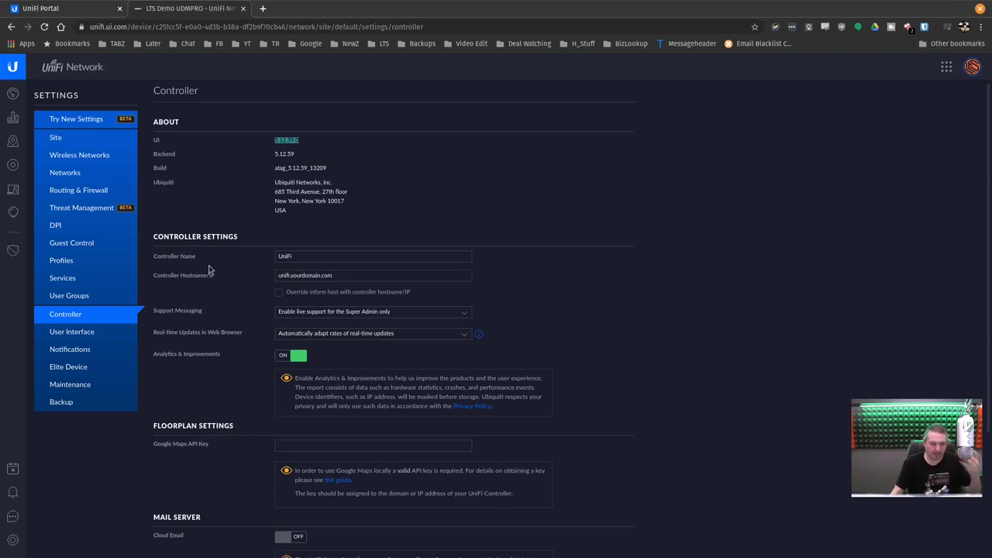
scroll(282, 311, "down", 2)
scroll(512, 392, "up", 2)
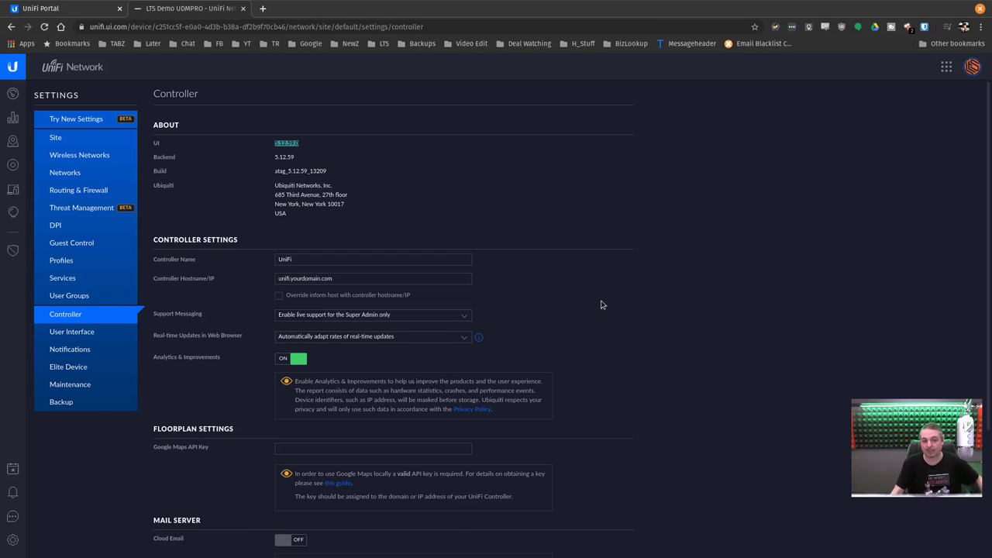
left_click(55, 6)
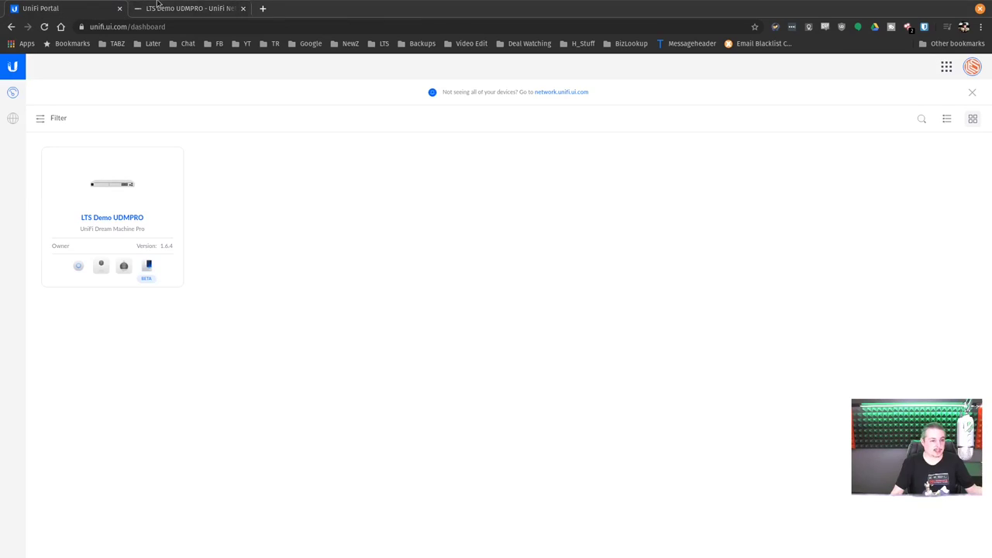
left_click(157, 6)
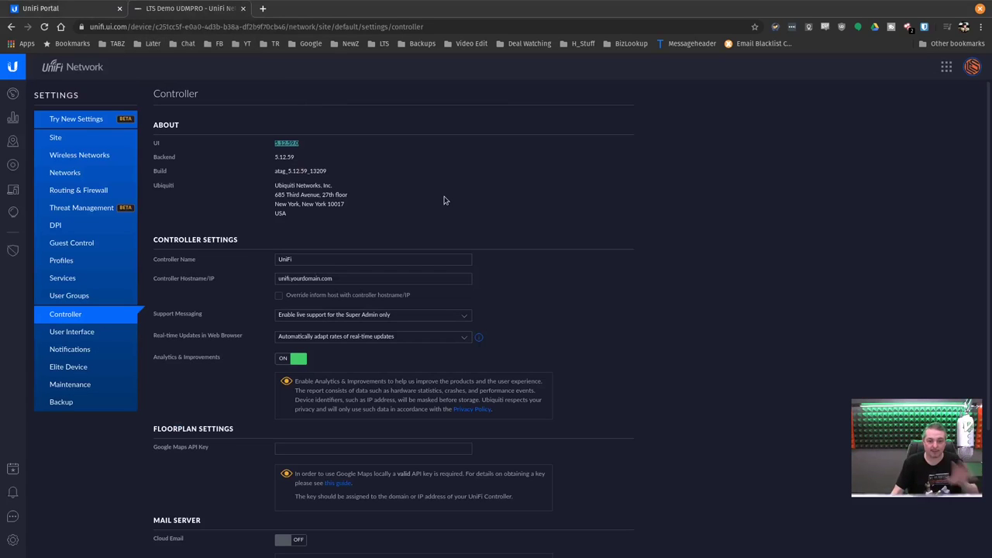
scroll(446, 218, "down", 2)
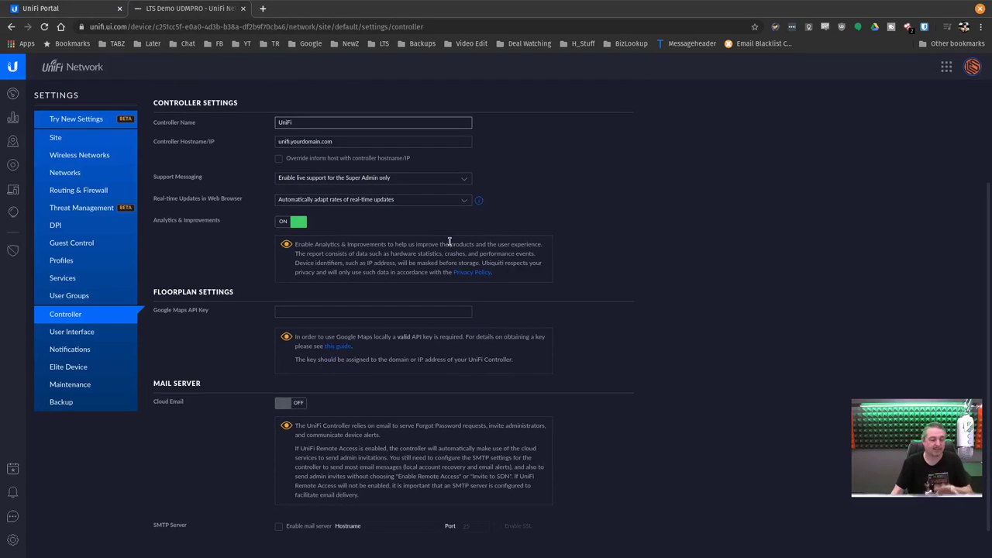
Browse the interface and notification settings, set Backup download to 'Settings only', then open Devices
left_click(89, 335)
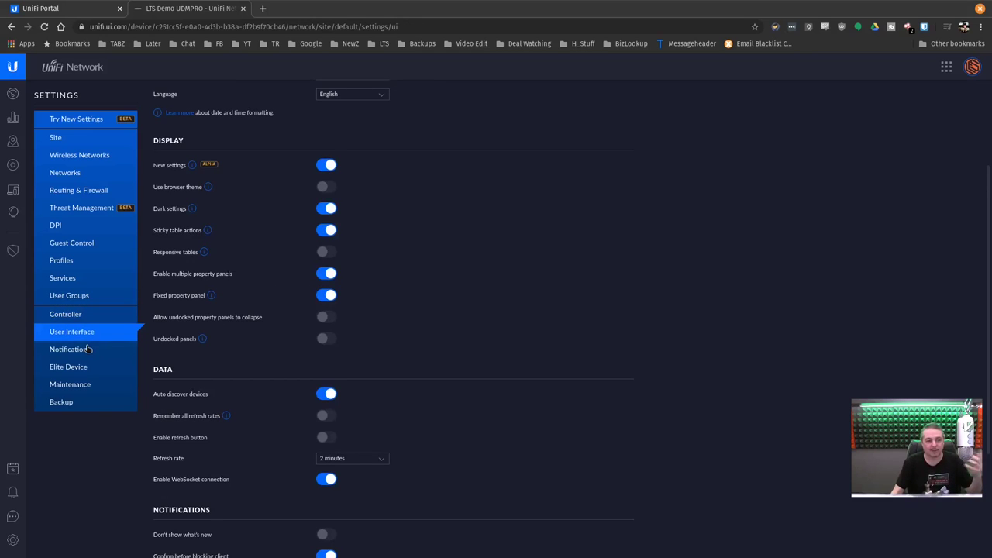
left_click(85, 350)
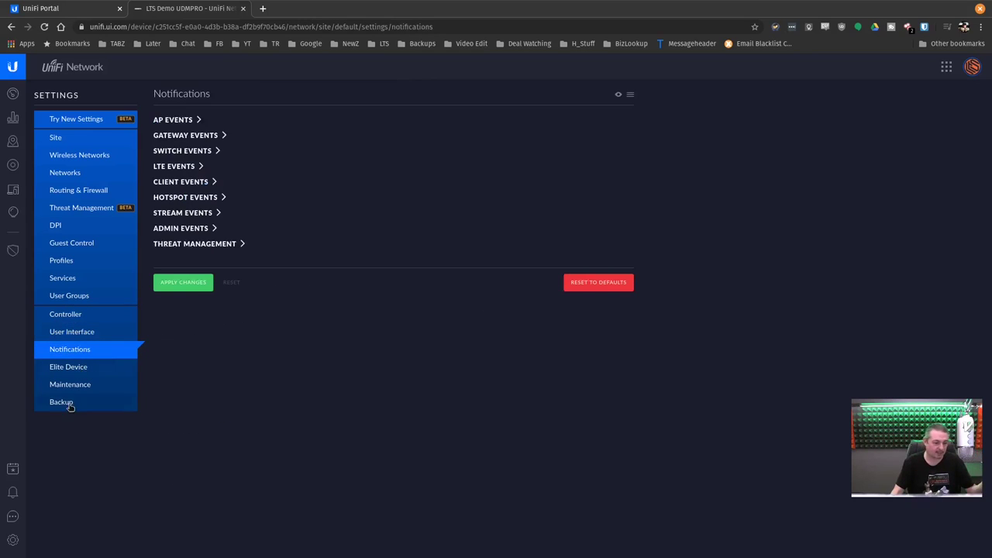
left_click(65, 403)
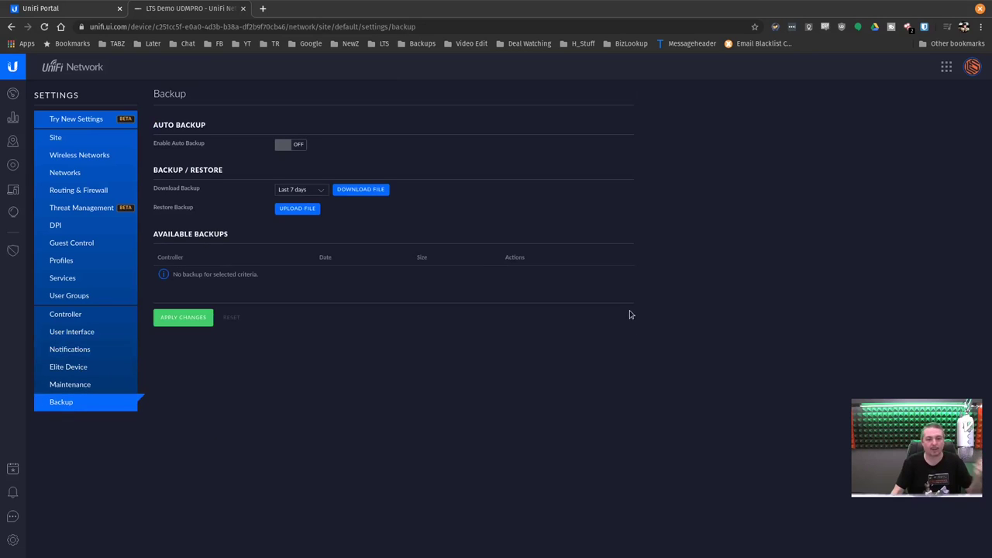
left_click(305, 193)
left_click(296, 197)
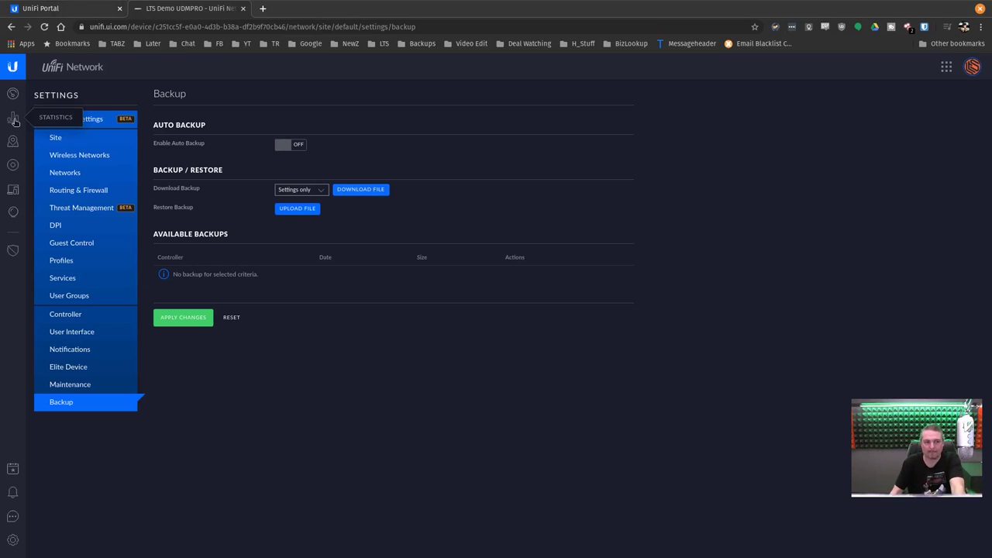
left_click(13, 165)
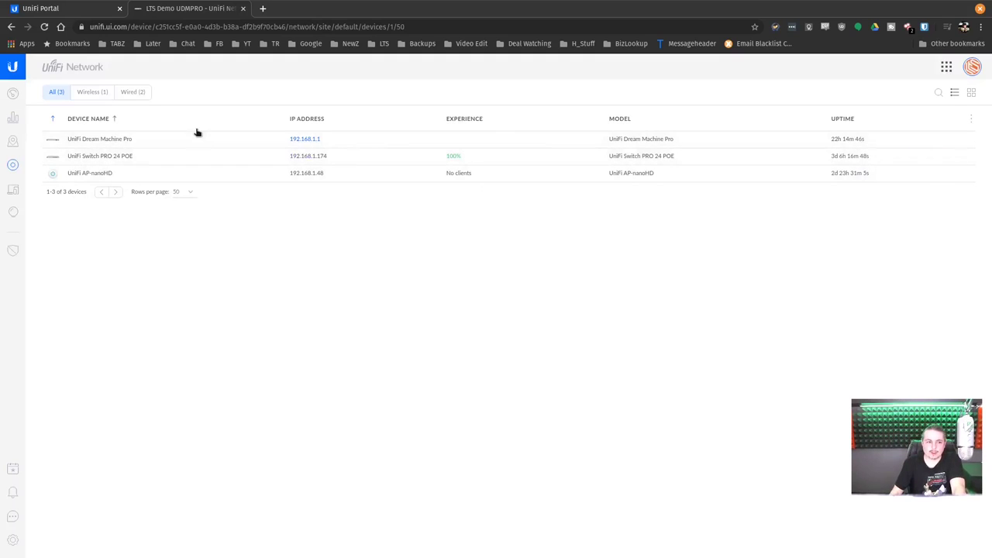
Float the Dream Machine Pro details window and browse its WAN 2, Networks, Clients and Ports views
left_click(162, 137)
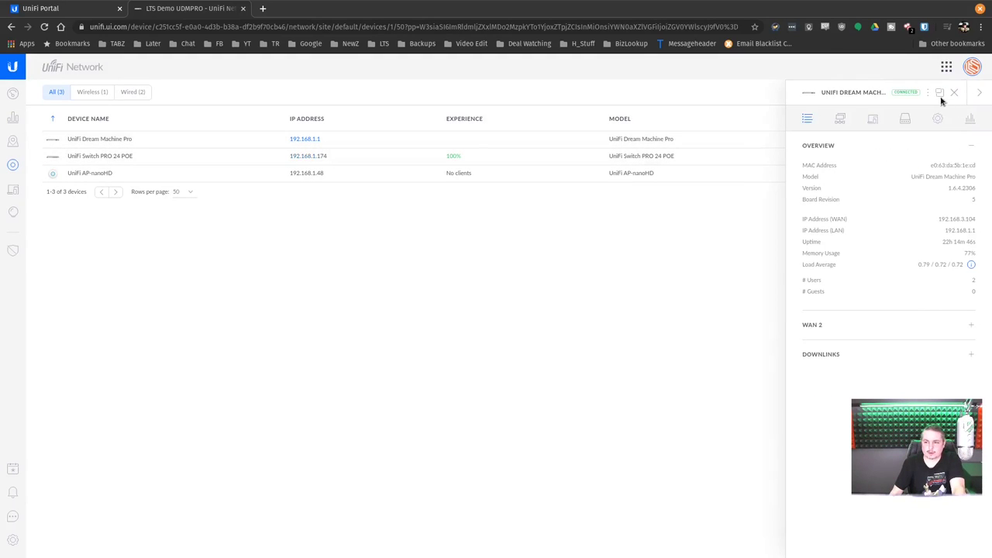
left_click(939, 92)
left_click_drag(204, 133, 470, 106)
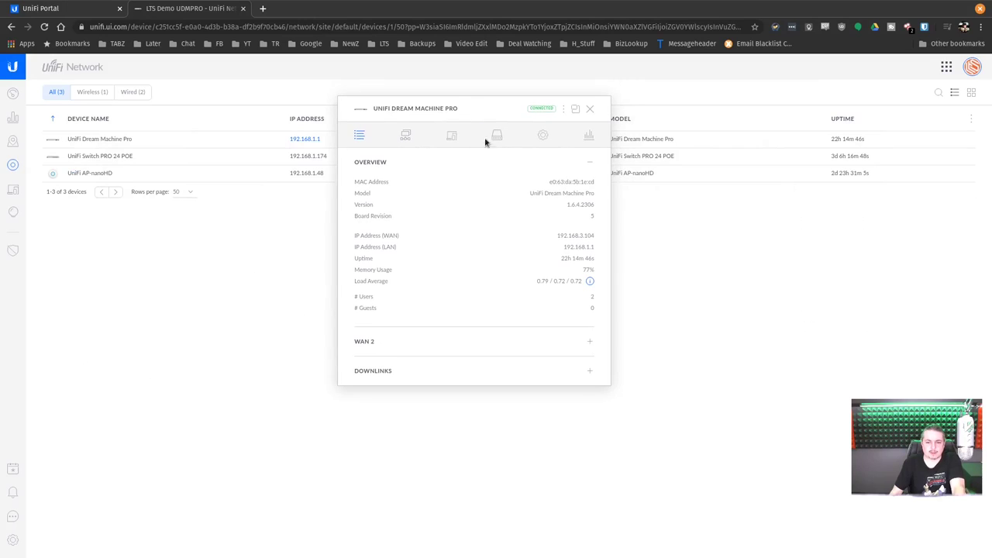
left_click(594, 341)
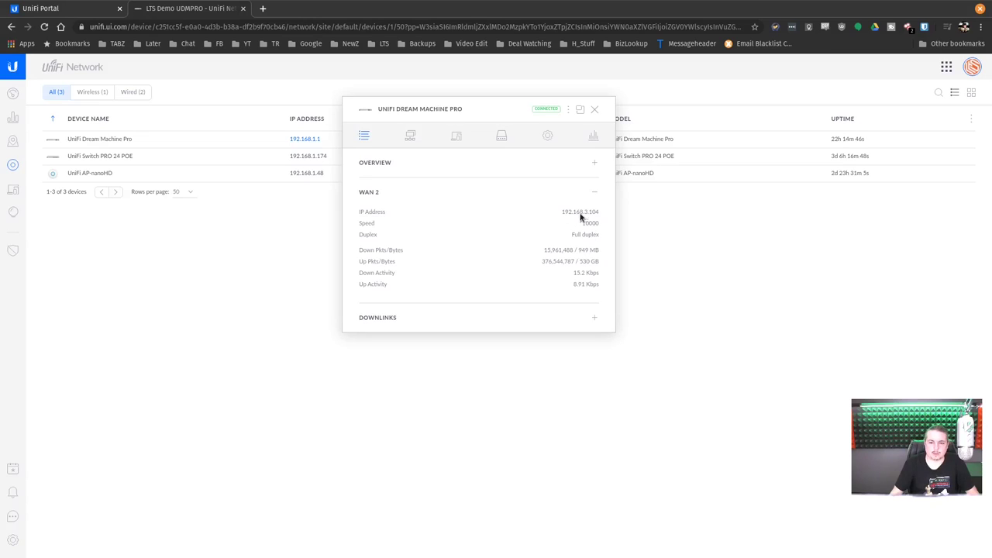
left_click(410, 138)
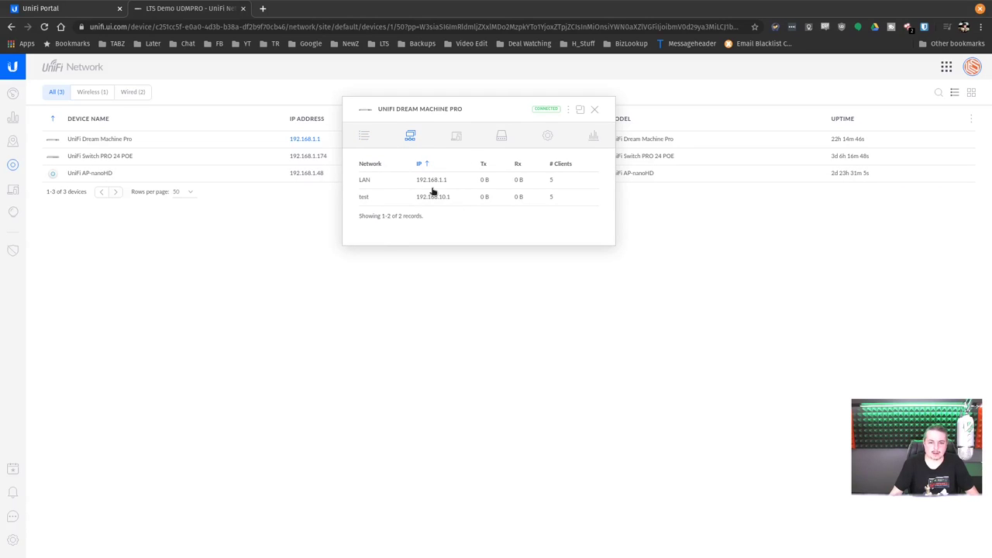
left_click(458, 137)
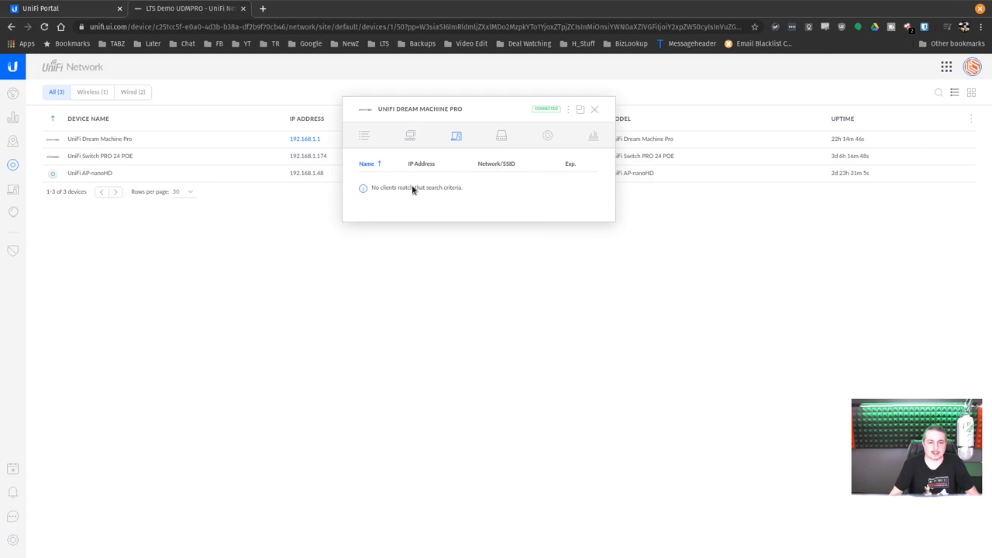
left_click(501, 137)
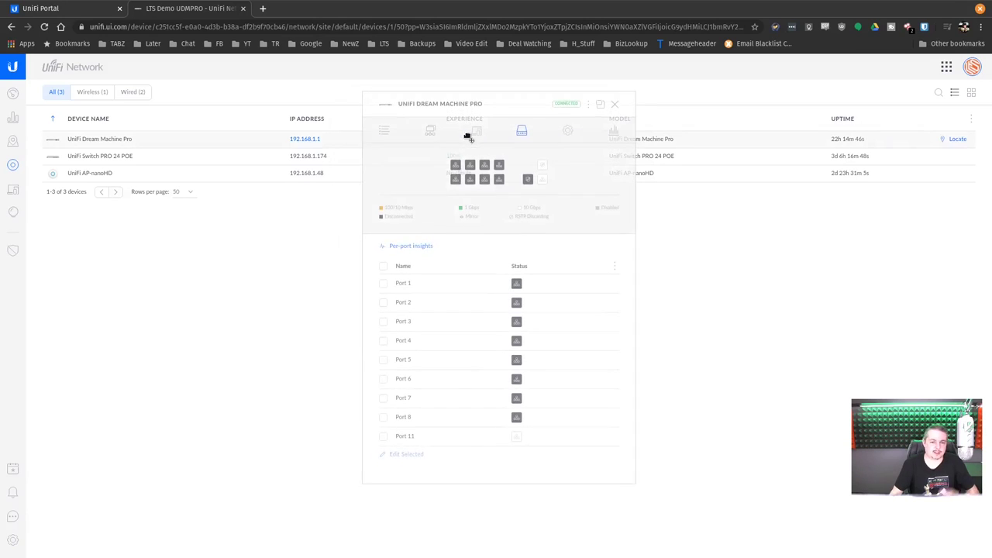
left_click(474, 132)
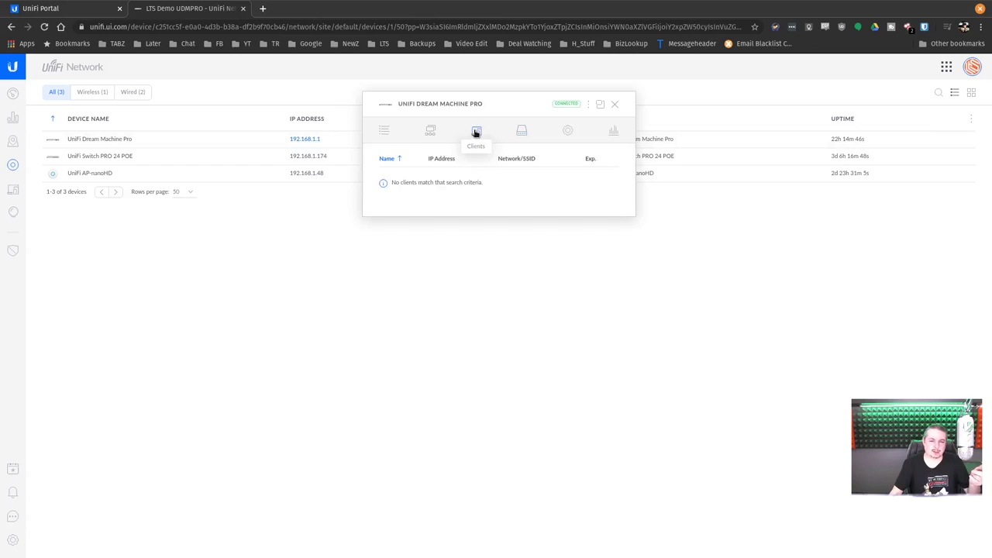
left_click(522, 133)
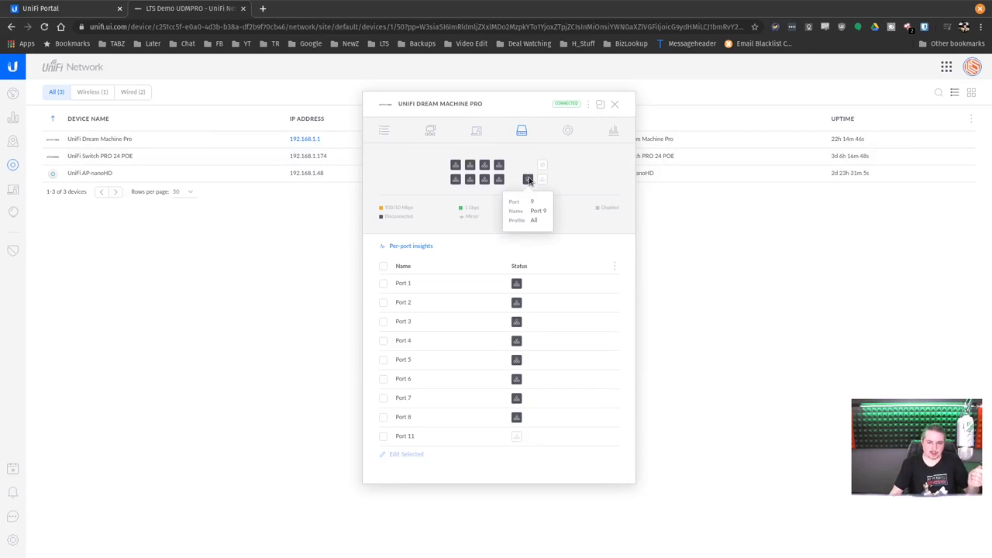
Open Port 1 settings, keep the All profile and discard, then open the Switch PRO 24 POE details
mouse_move(527, 183)
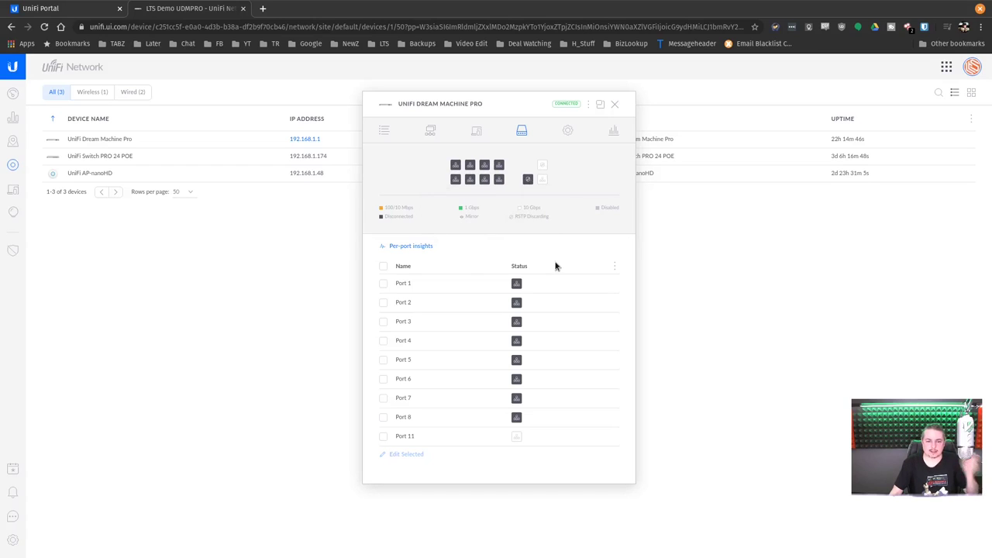
mouse_move(543, 164)
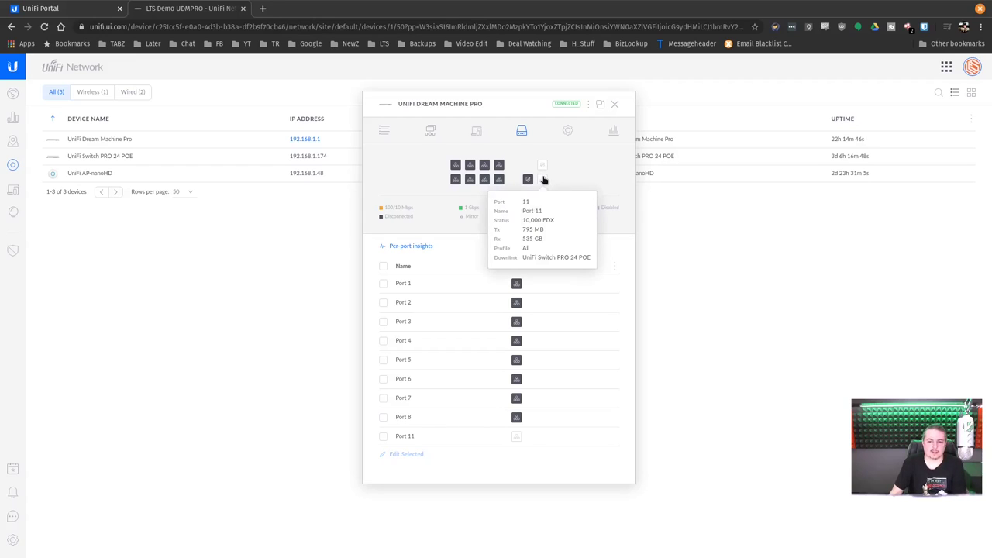
left_click(612, 284)
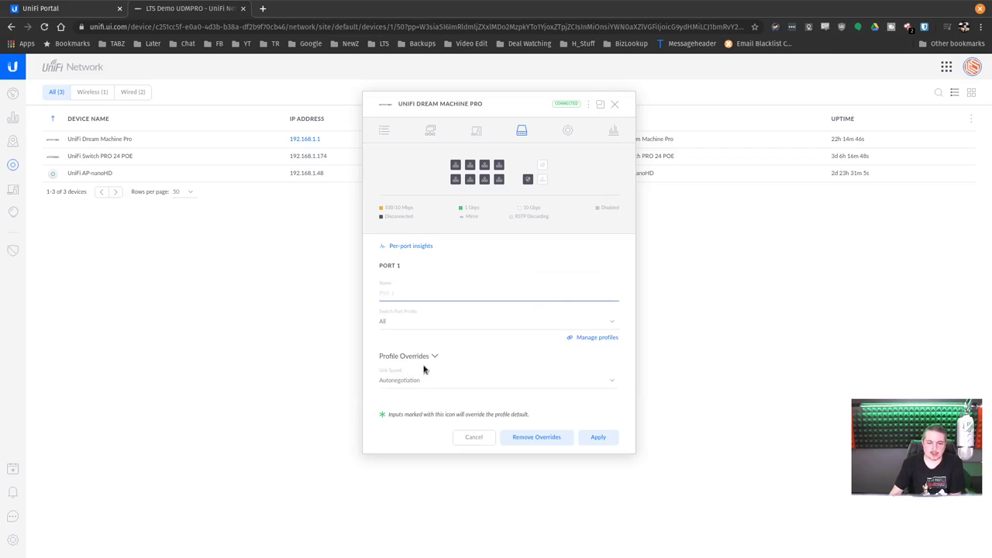
left_click(399, 324)
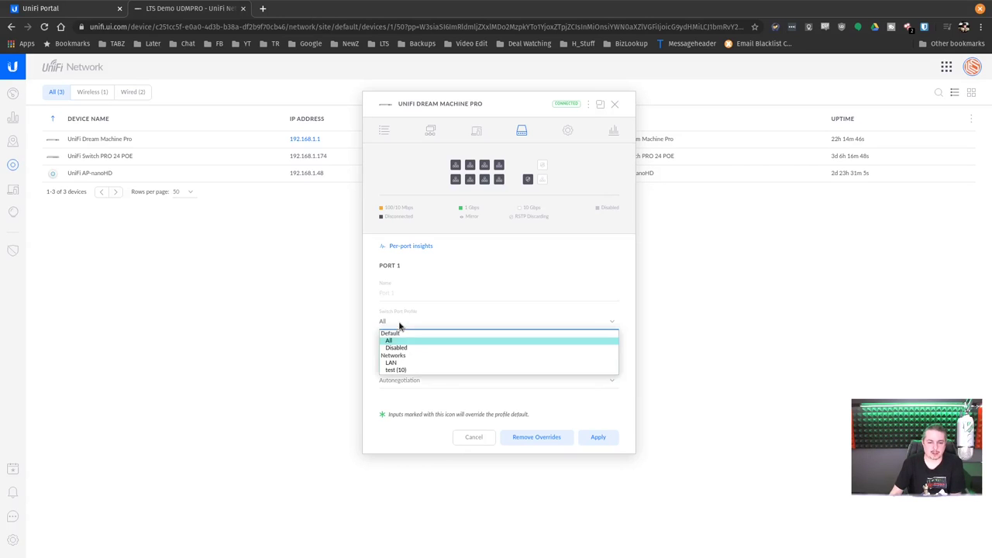
left_click(400, 324)
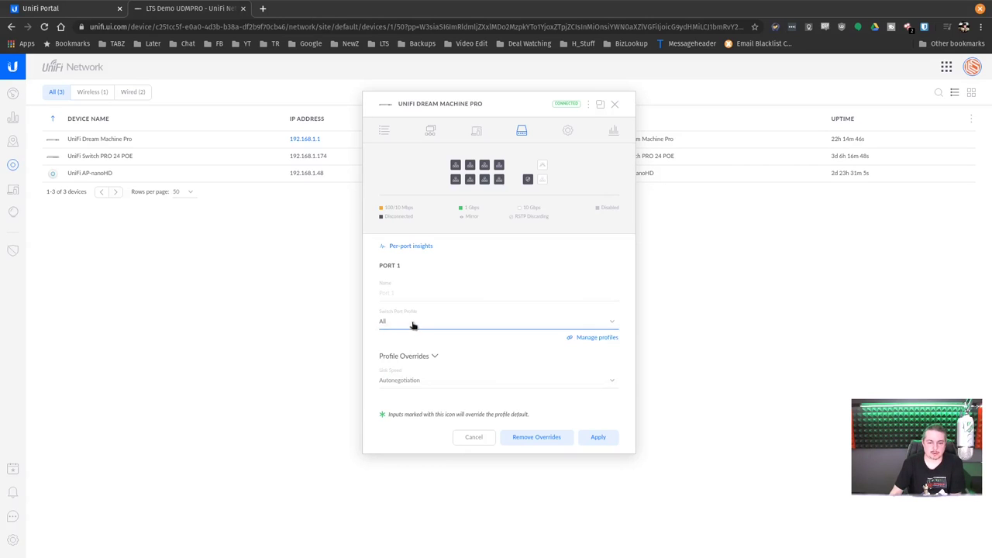
left_click(479, 440)
left_click_drag(501, 104, 621, 107)
left_click(297, 158)
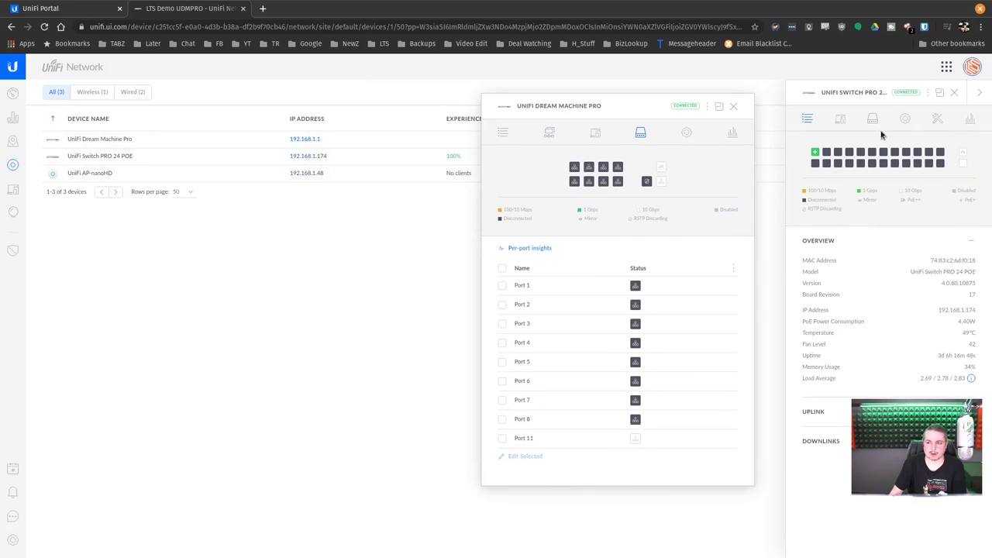
Float the Switch PRO 24 POE window on the left and review Port 24's settings
left_click(940, 92)
left_click_drag(189, 154, 266, 98)
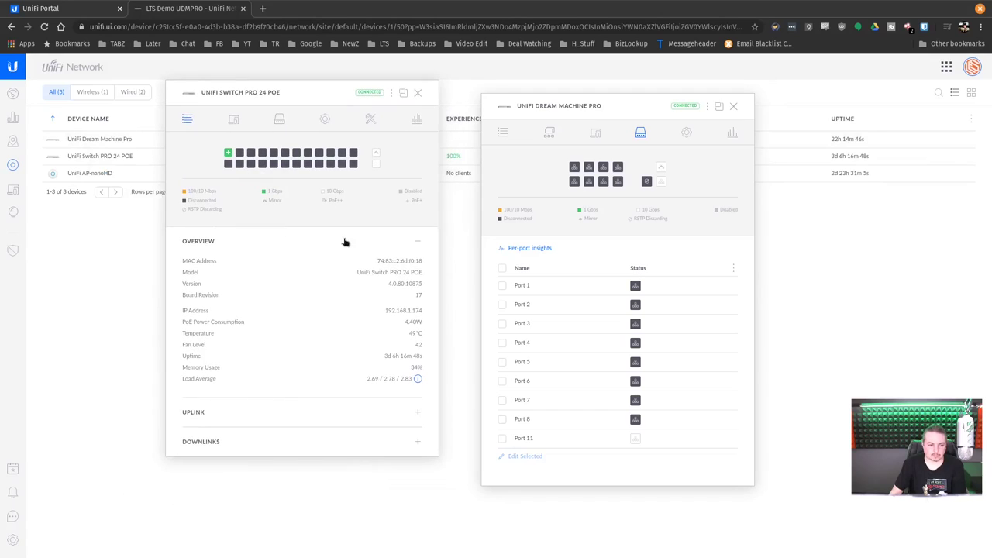
left_click(353, 163)
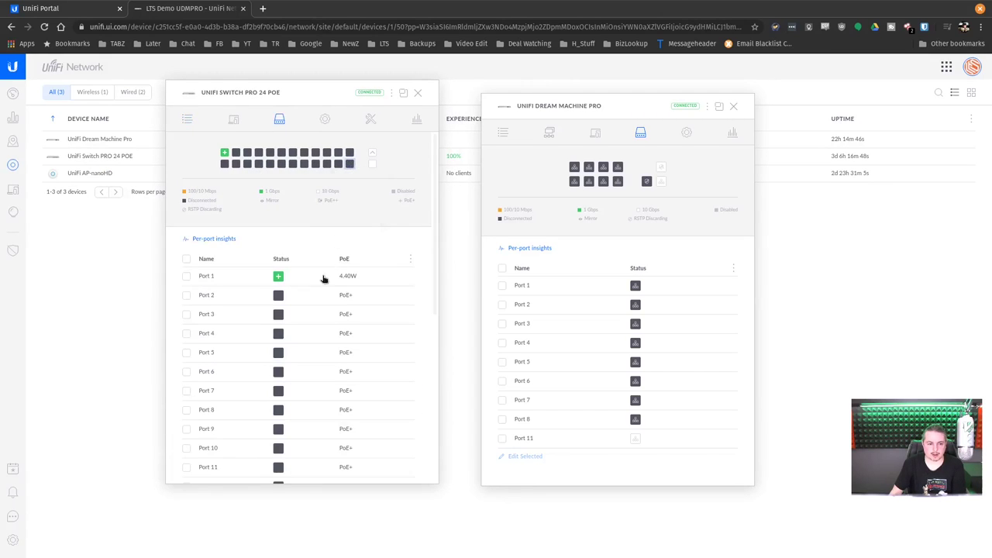
scroll(324, 279, "down", 5)
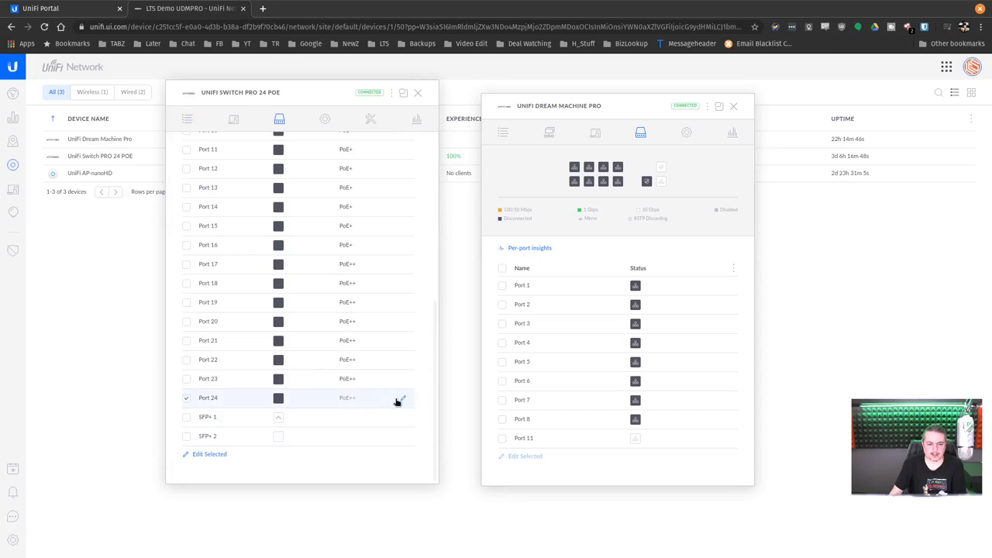
left_click(403, 399)
scroll(293, 334, "down", 6)
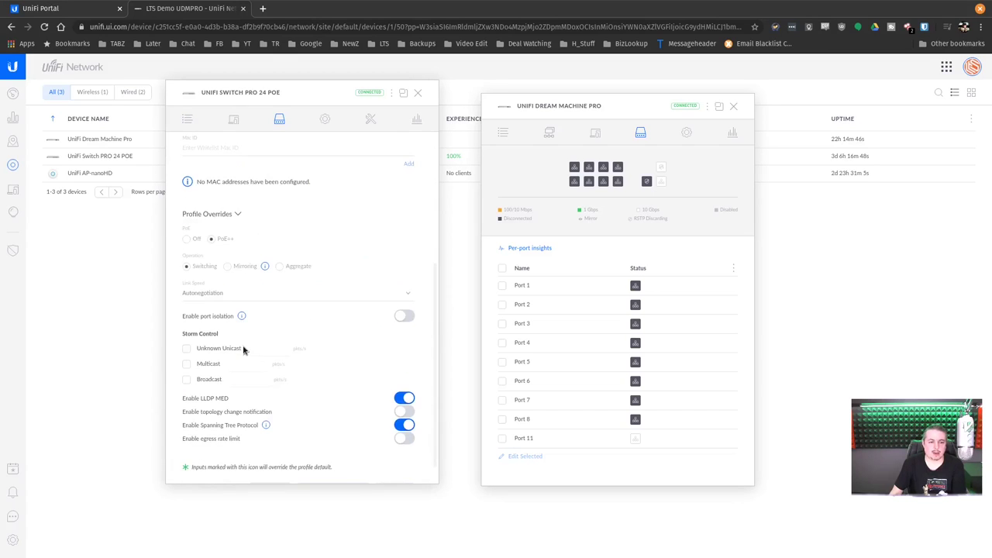
scroll(293, 334, "down", 1)
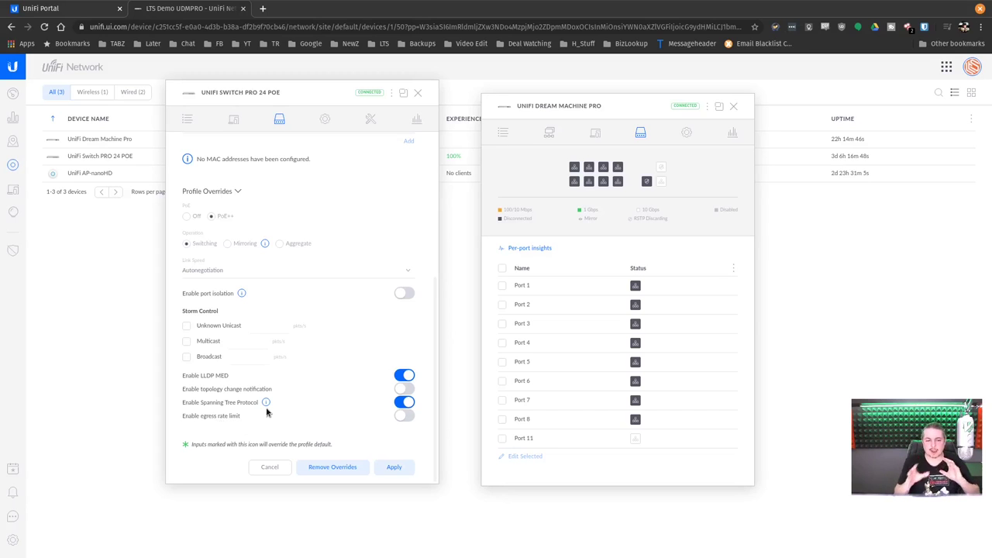
scroll(267, 412, "up", 5)
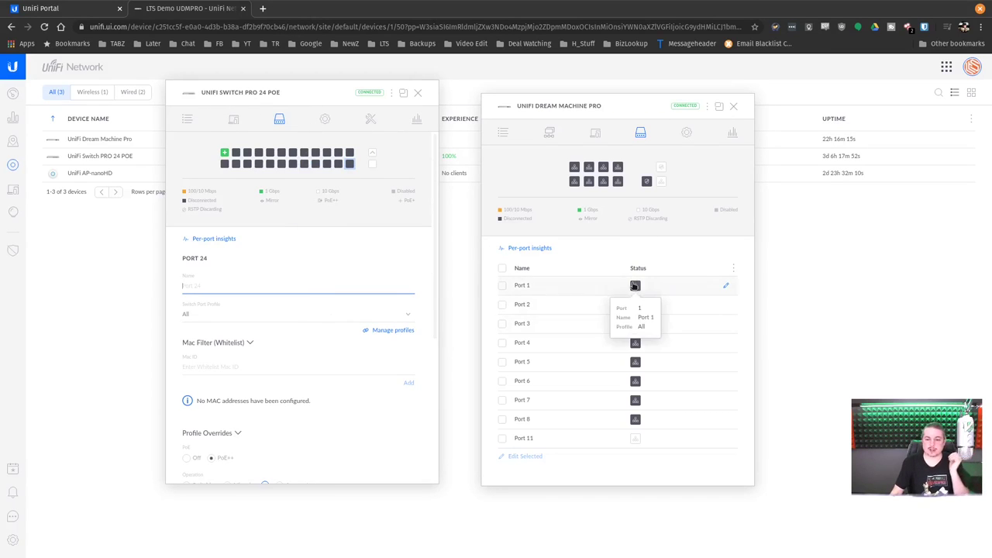
mouse_move(636, 305)
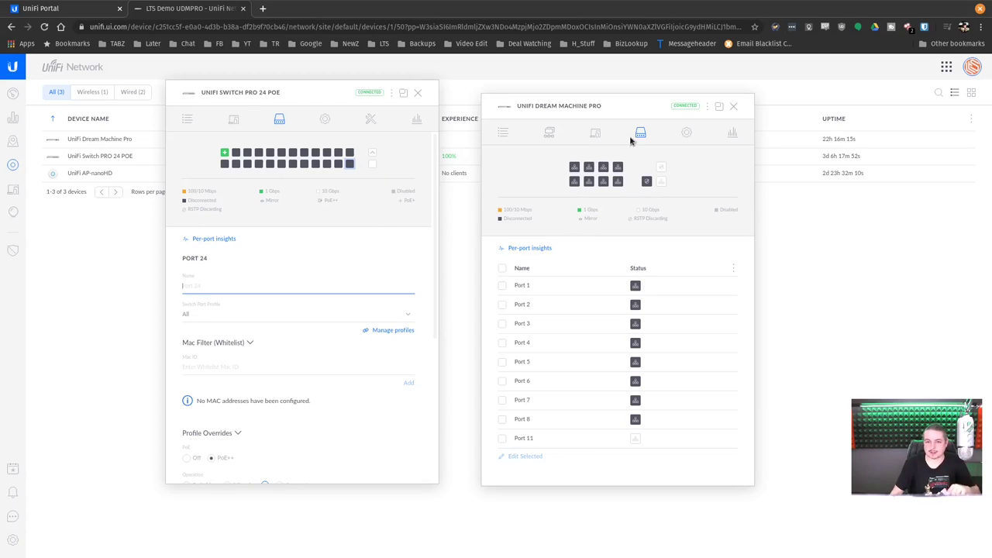
Close the switch window, expand the Dream Machine Pro's settings sections, and follow its Networks link
left_click(687, 136)
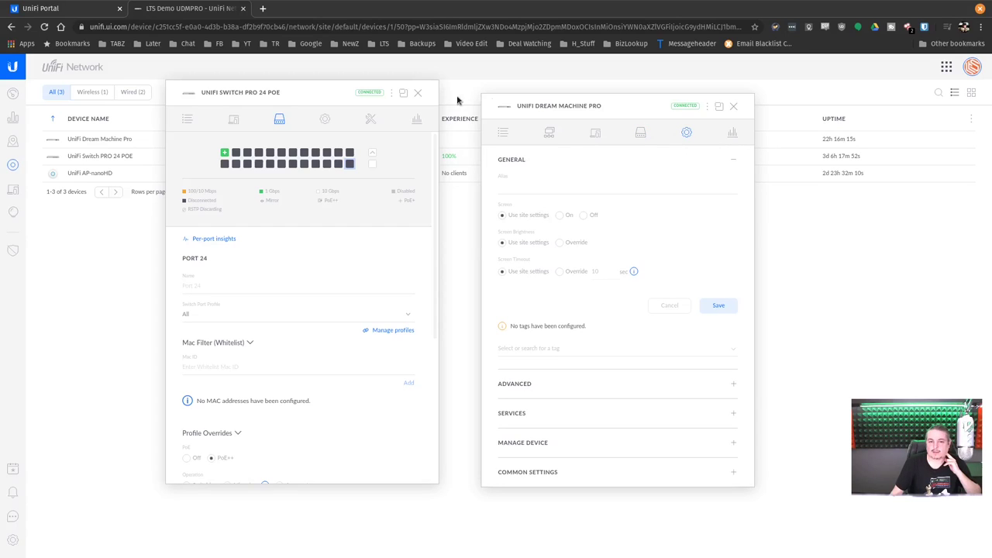
left_click(418, 93)
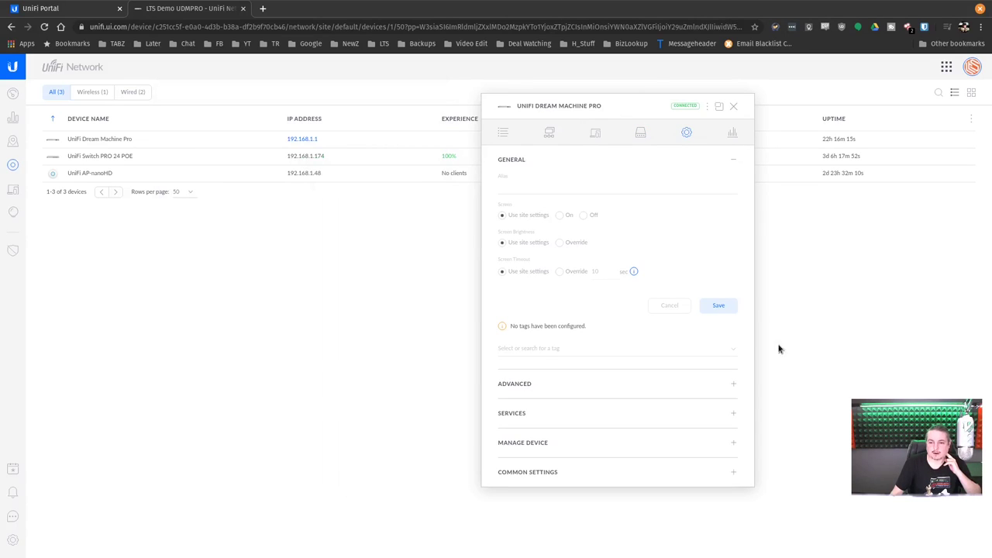
left_click(733, 385)
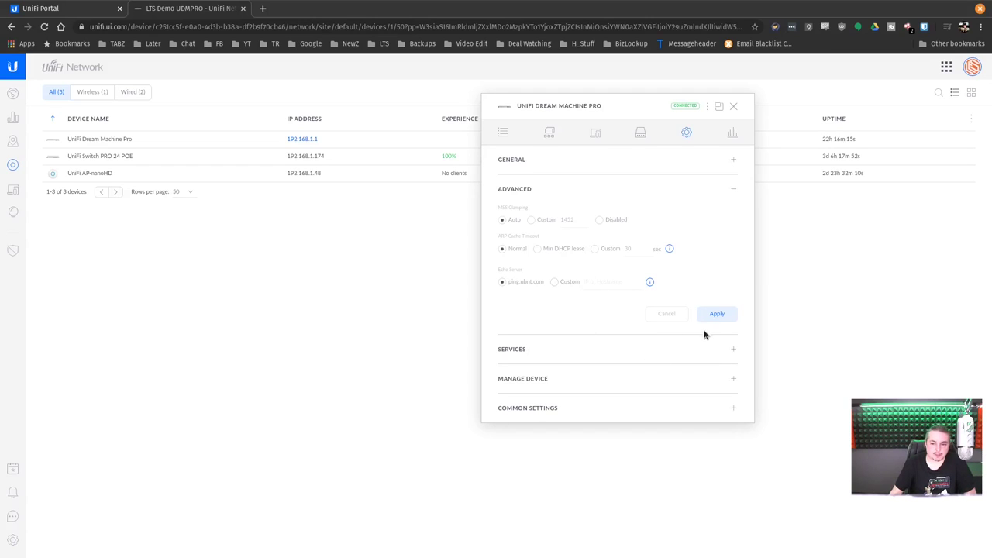
left_click(733, 349)
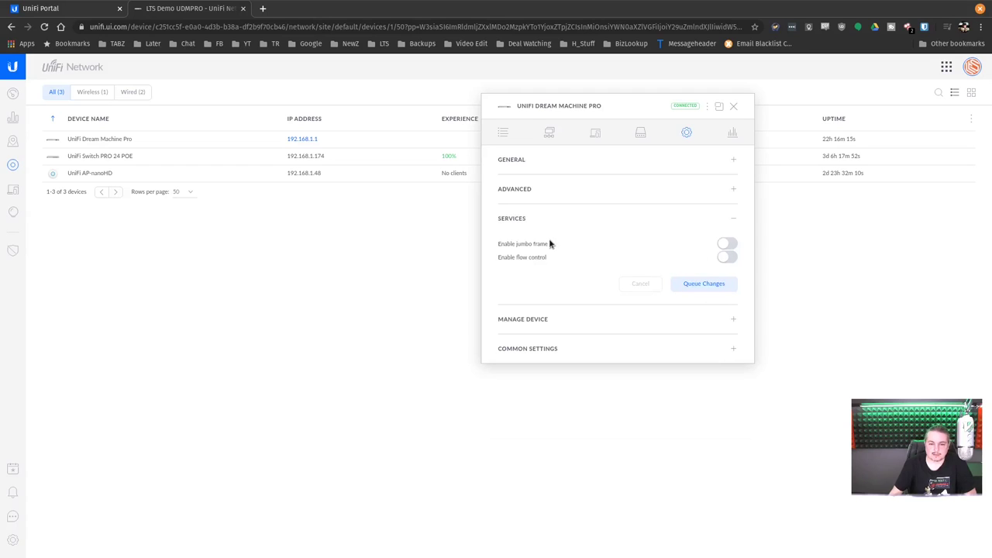
left_click(733, 320)
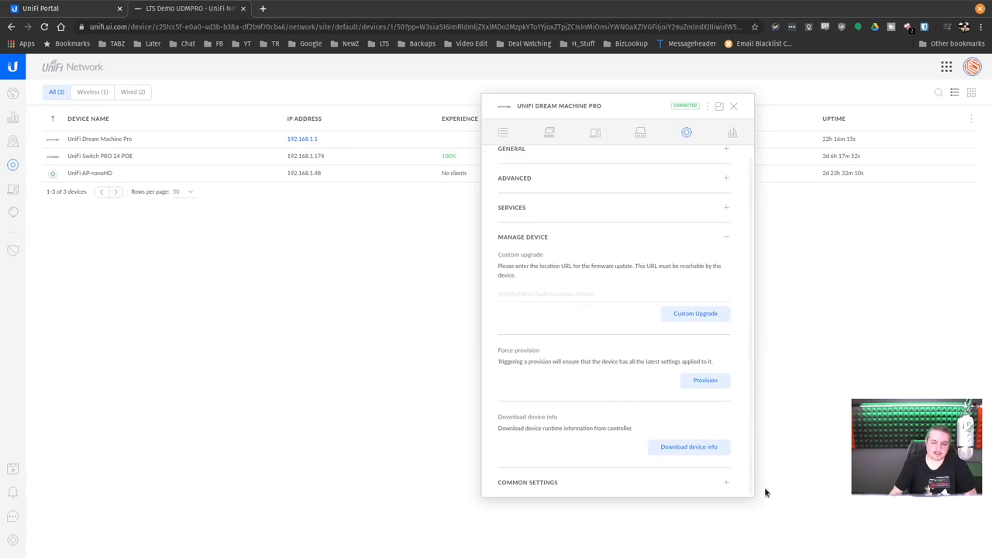
left_click(725, 487)
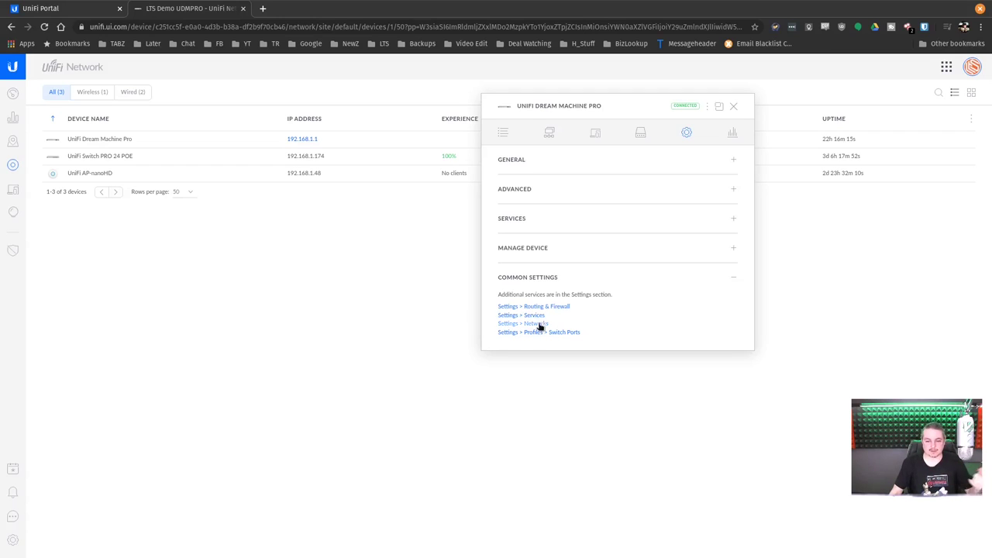
left_click(540, 322)
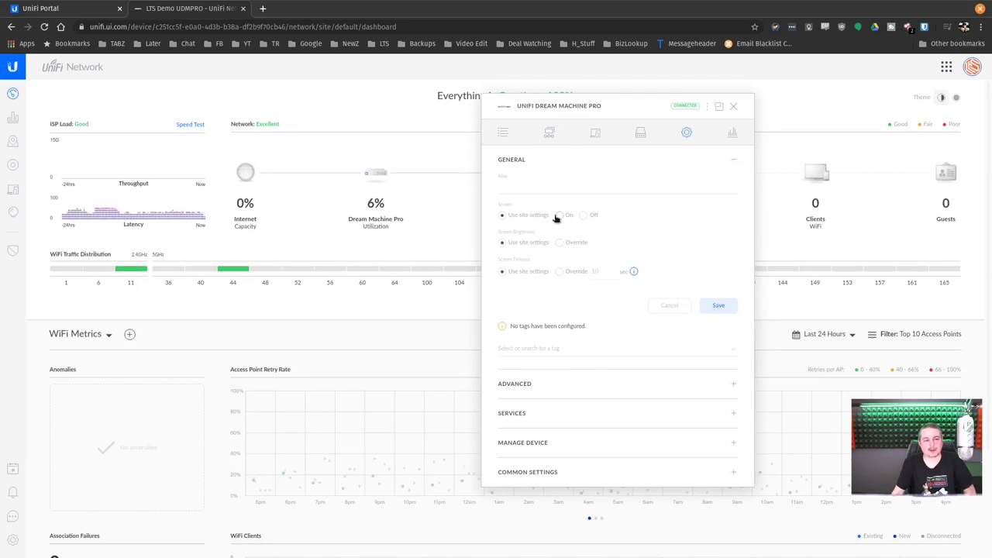
Close the Dream Machine Pro panel, review the Services settings, and return to the Devices list
left_click(734, 107)
left_click(13, 541)
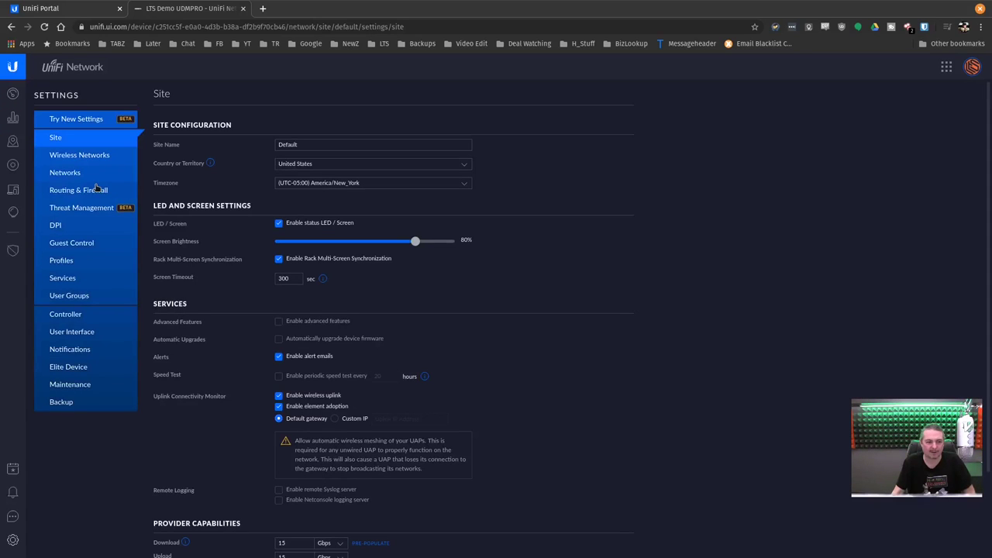
left_click(83, 280)
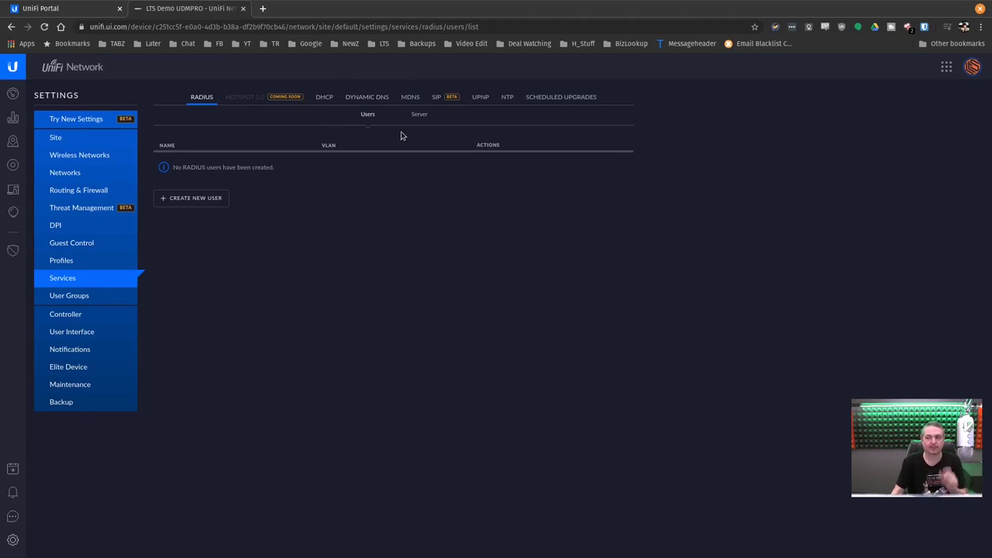
left_click(13, 165)
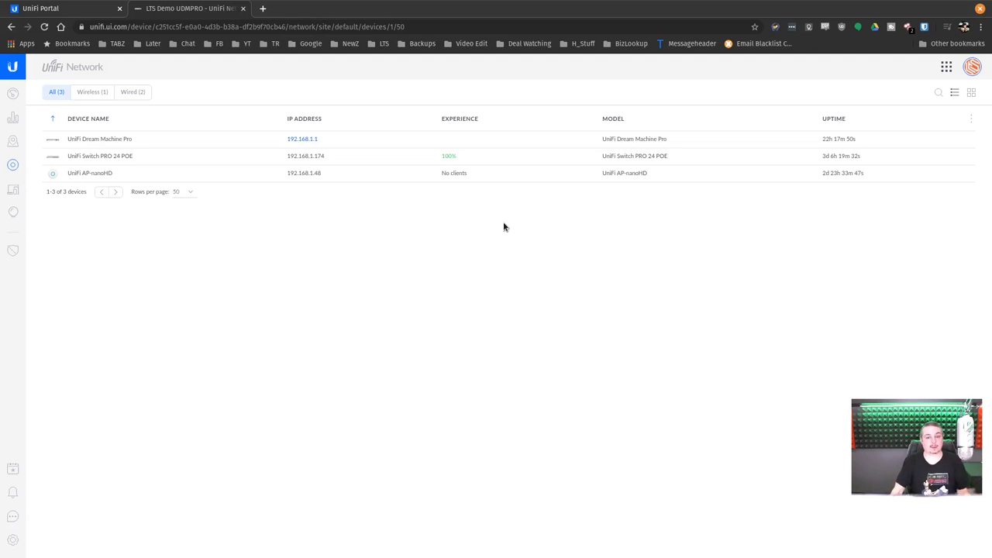
Pop the UniFi Dream Machine Pro's details into a floating window, then bring the terminal forward
left_click(150, 139)
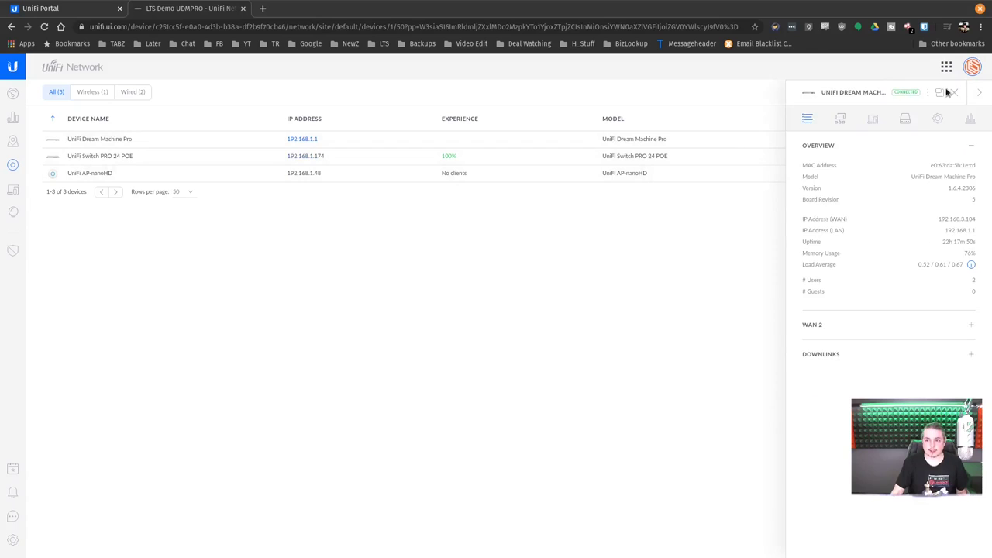
left_click(938, 93)
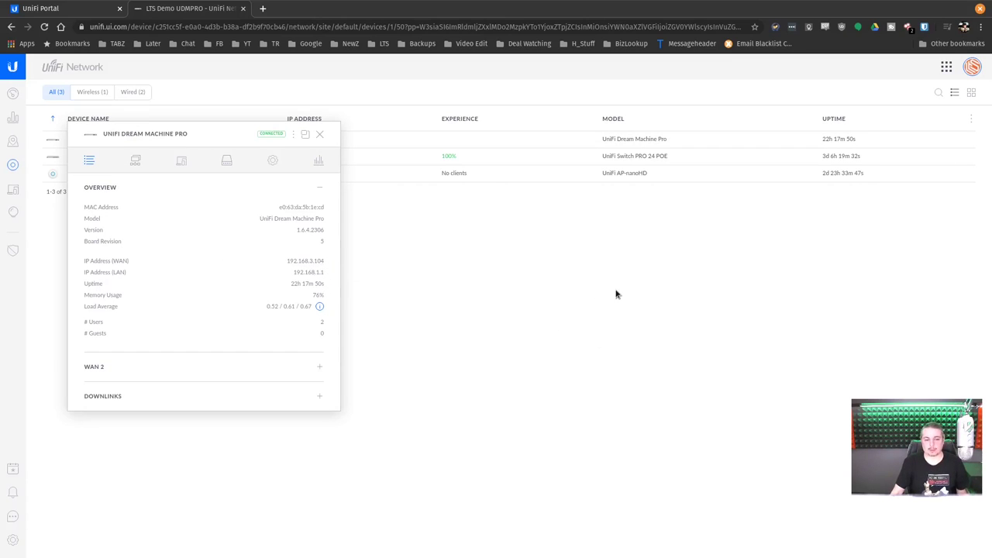
key("super")
left_click(470, 283)
Run ip a in the local session and select its 192.168.3.9 address
left_click(584, 33)
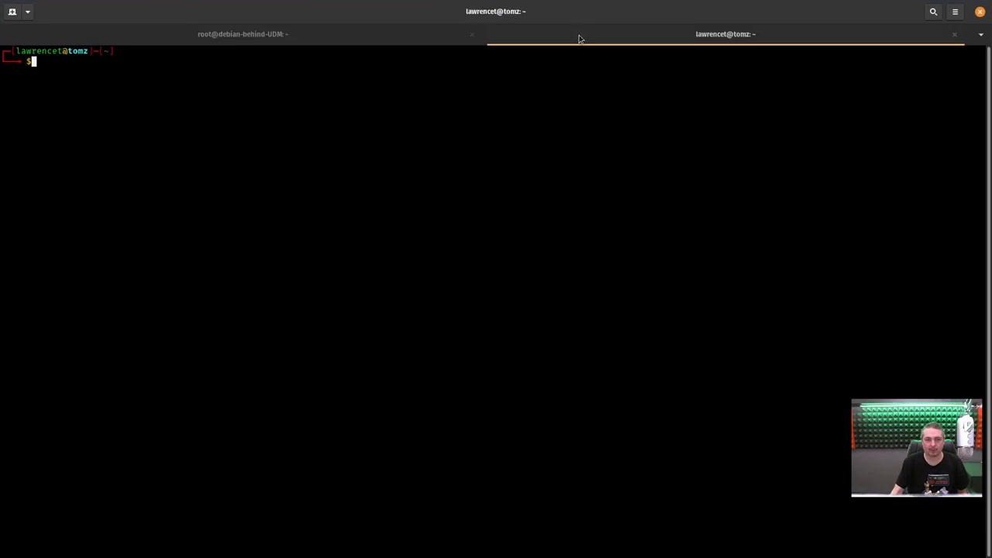
type("ip a")
key("Return")
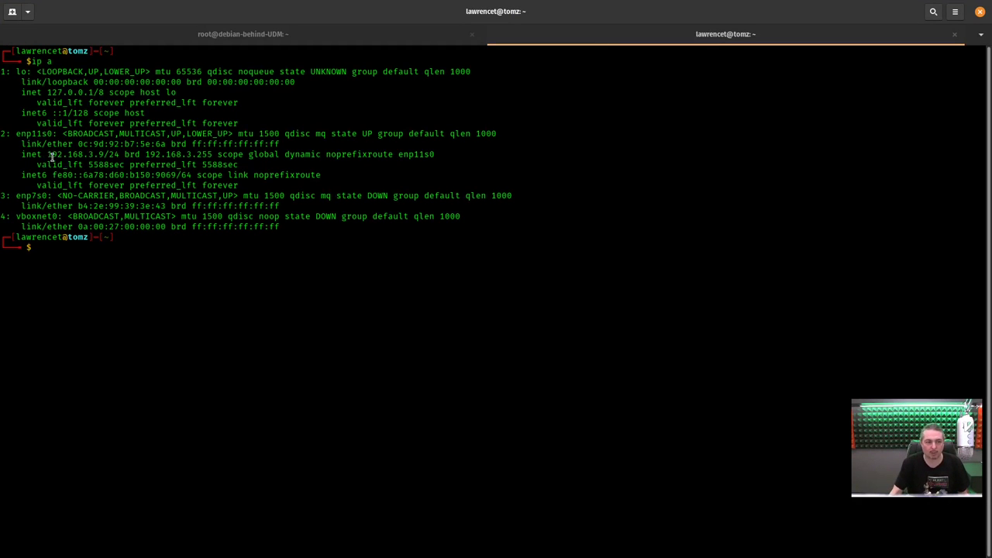
left_click_drag(47, 155, 104, 155)
Type the iperf3 -s server command, then move to the root@debian-behind-UDM session
type("ipe")
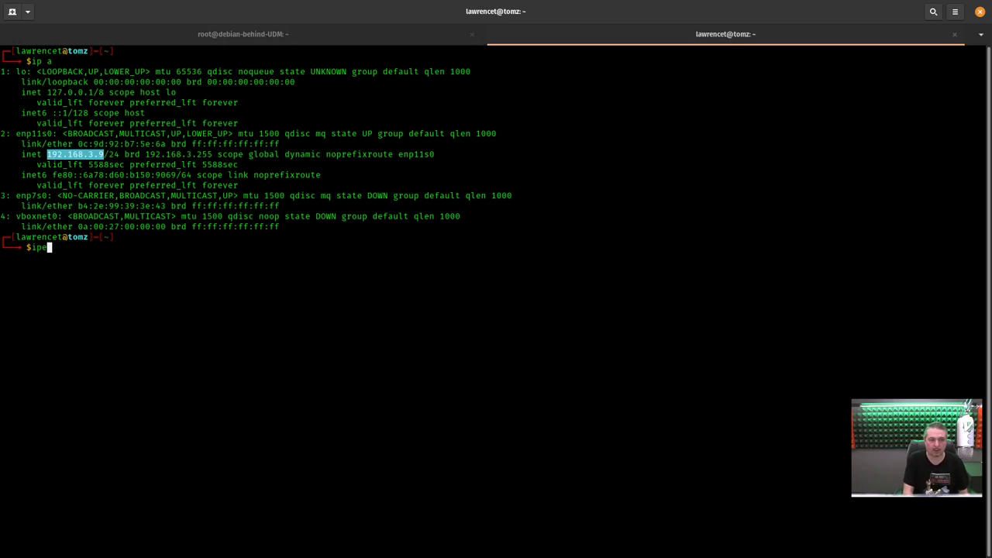
type("rf3 -s")
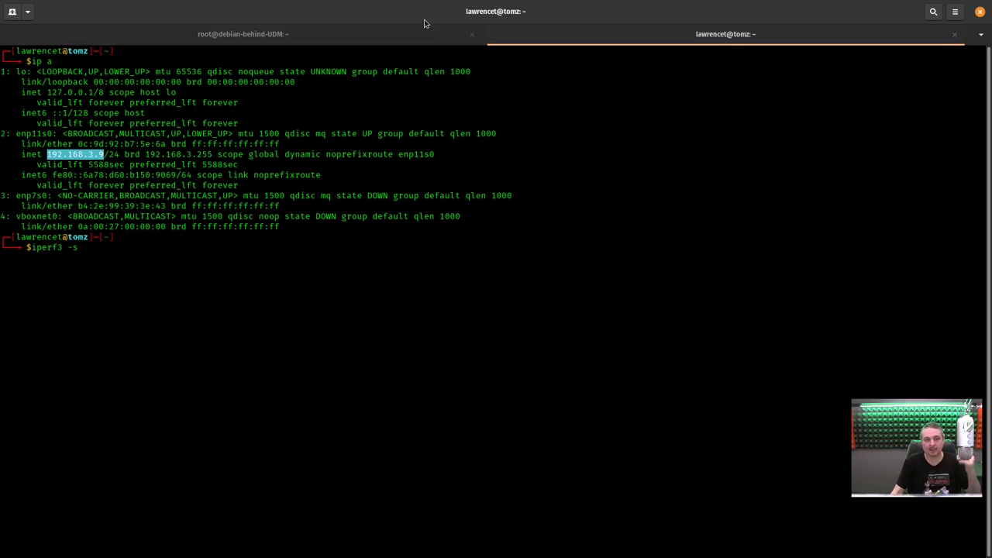
left_click(318, 358)
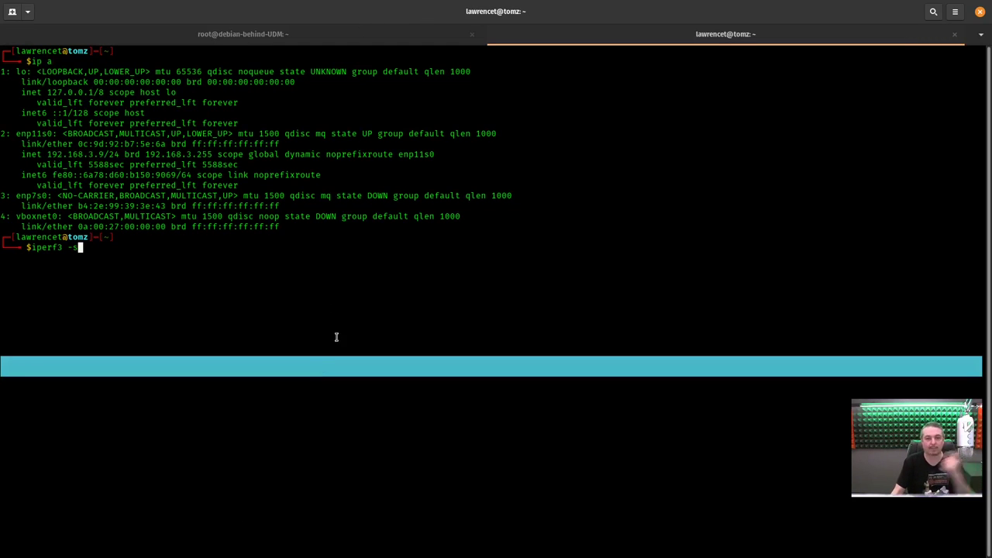
left_click(416, 34)
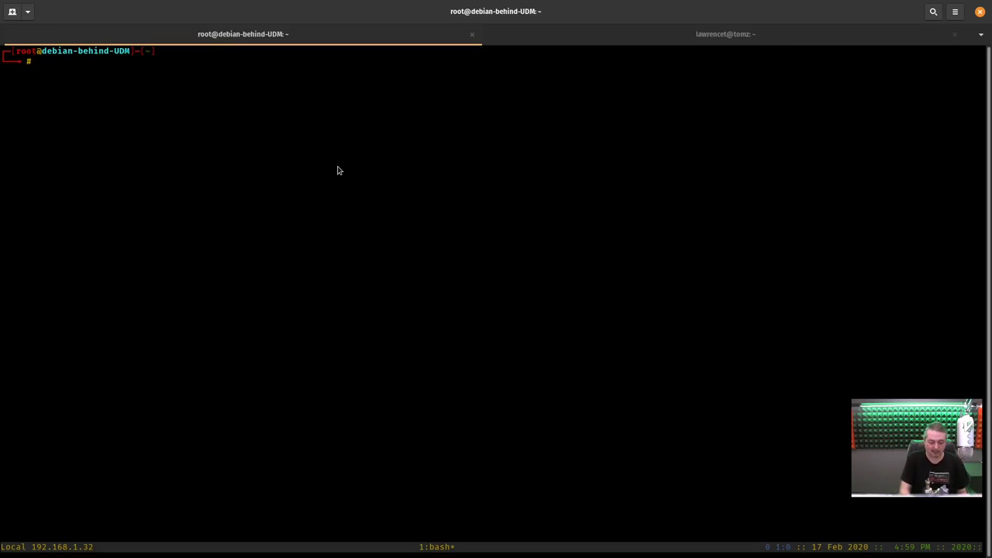
Run ip a on the Debian host (192.168.1.32) and type iperf3 -c 192.168.3.9
type("ip a")
key("Return")
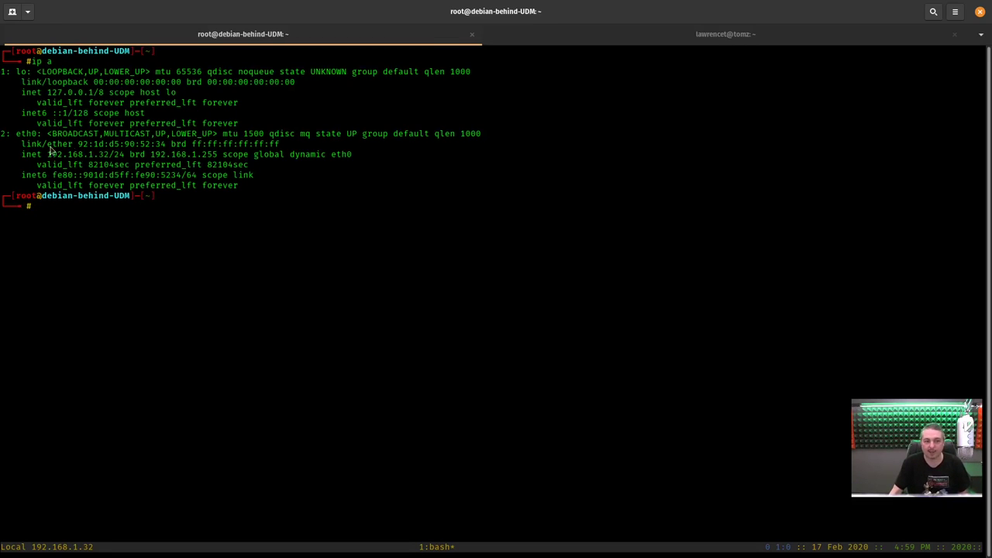
type("iperf3 ")
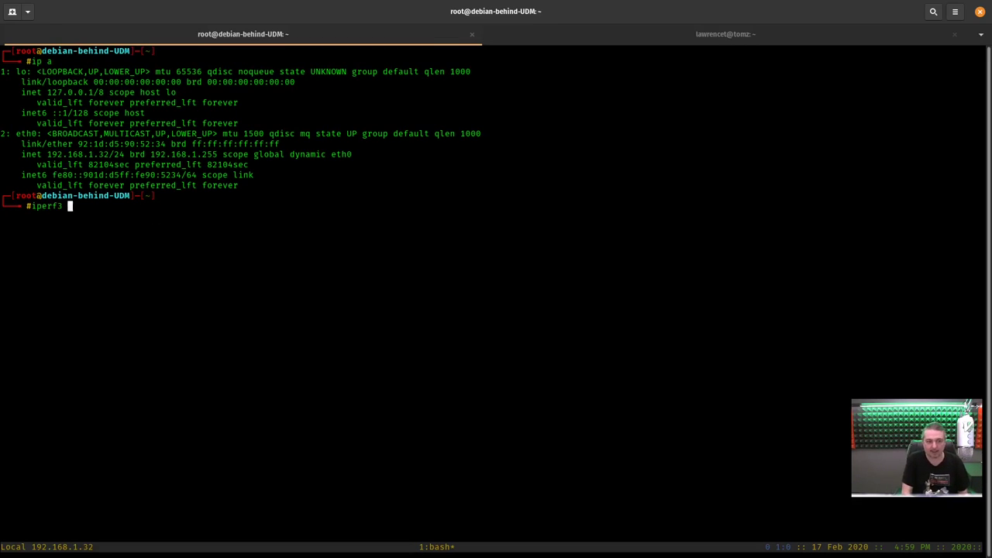
type("-c 192.168.3")
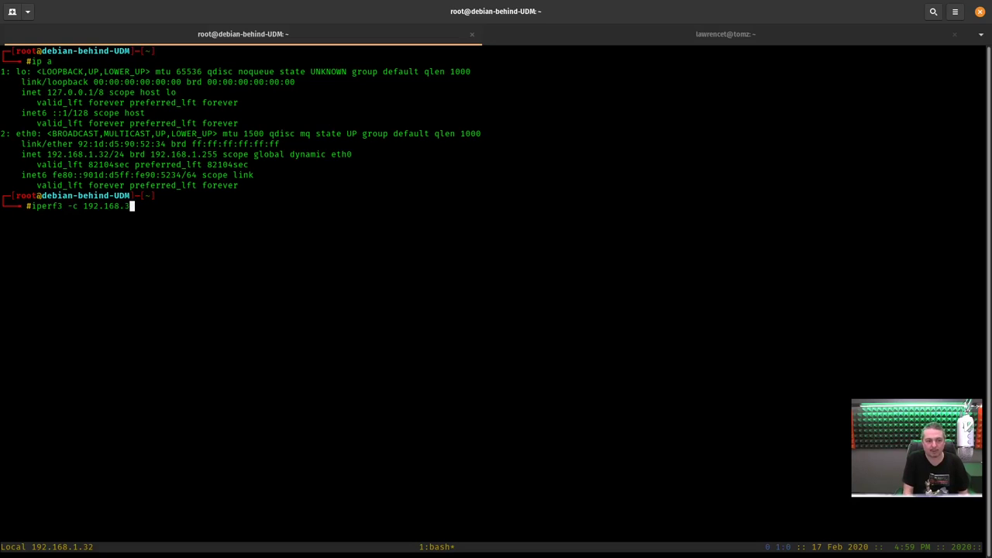
type(".9")
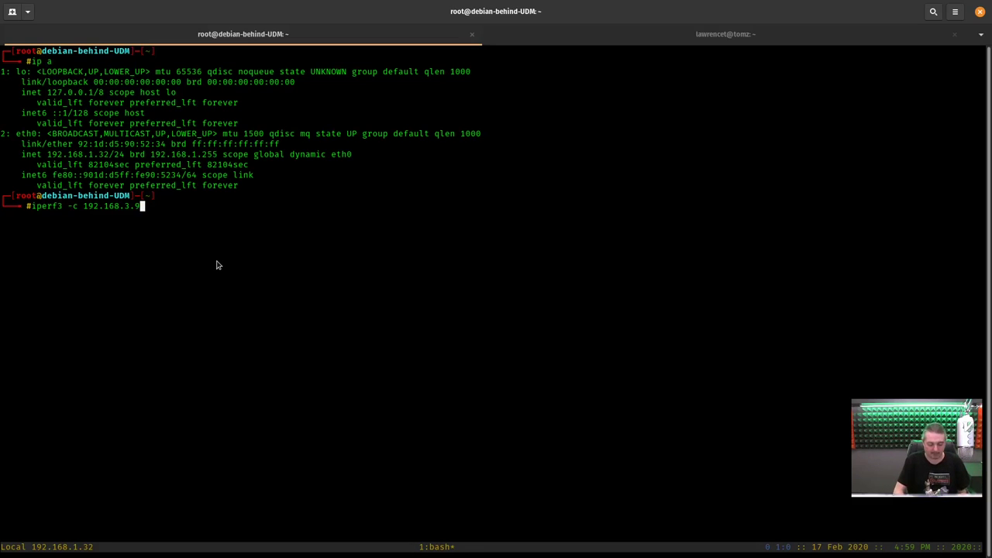
Split a new tmux pane, SSH as root into 192.168.1.1, and run top there
key("ctrl+b")
key("quotedbl")
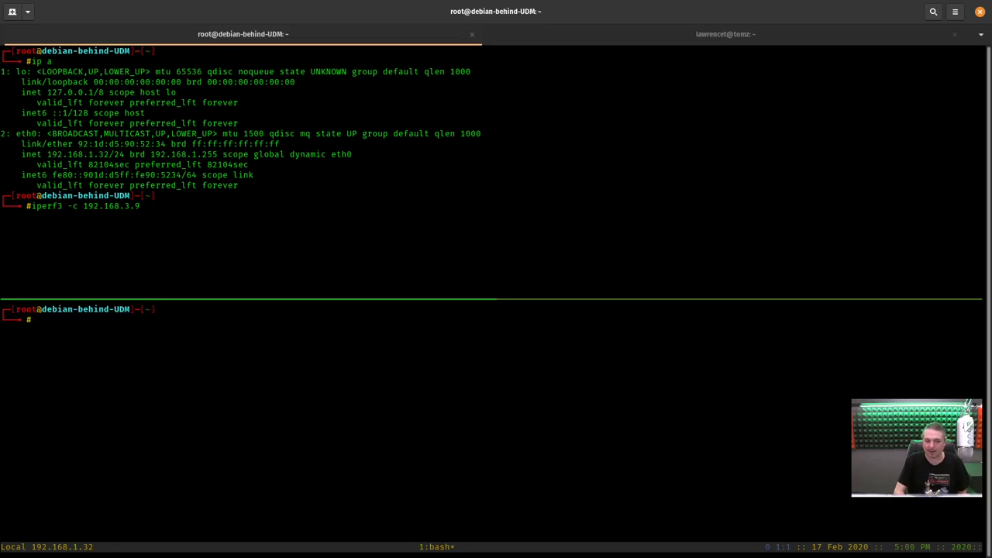
type("ss")
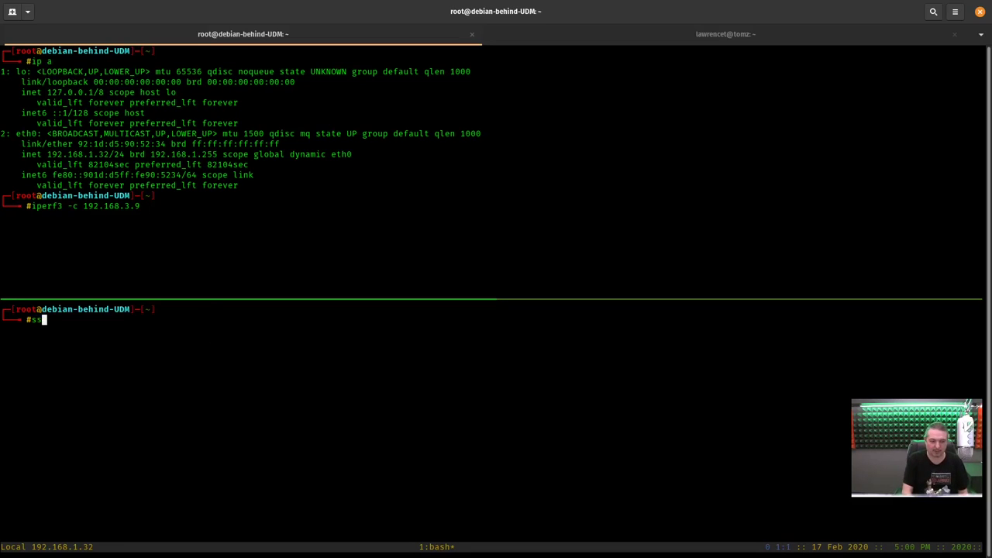
type("h root@192.168.3.")
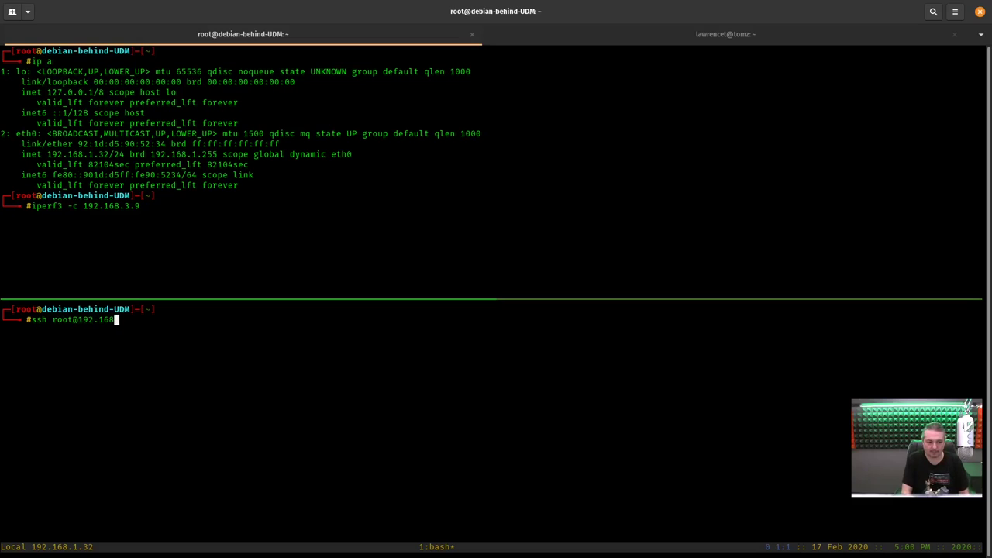
key("BackSpace")
key("BackSpace")
key("BackSpace")
type(".1.1")
key("Return")
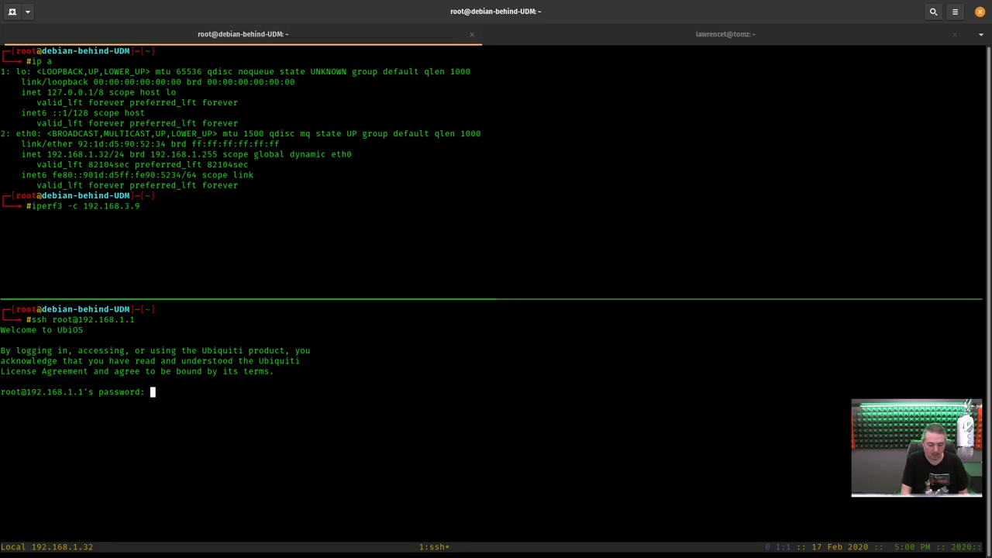
key("Return")
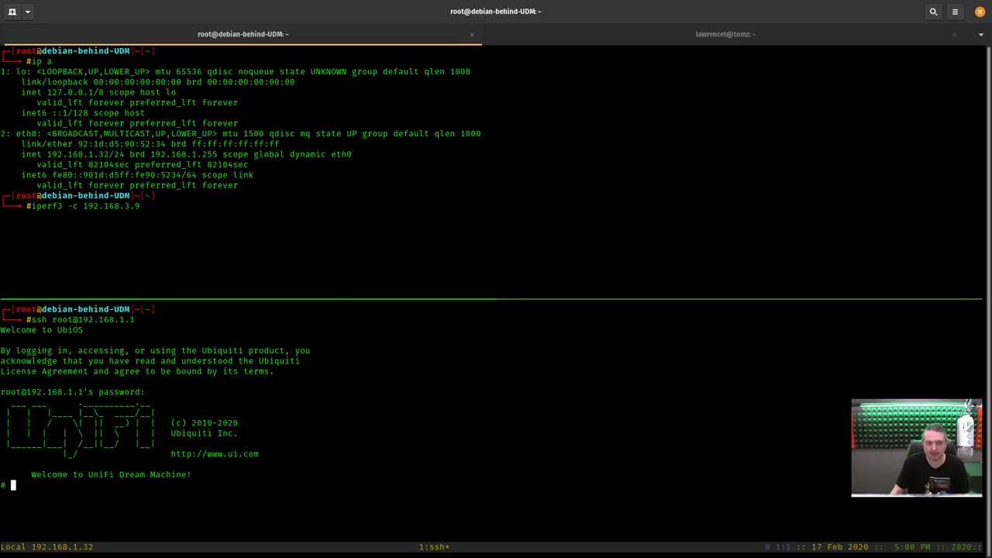
left_click_drag(5, 341, 58, 333)
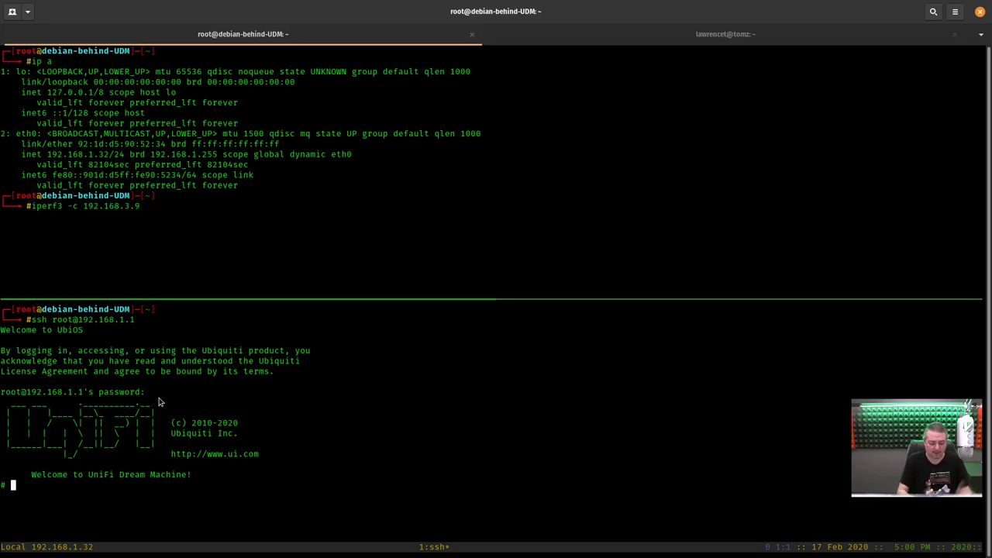
type("top")
key("Return")
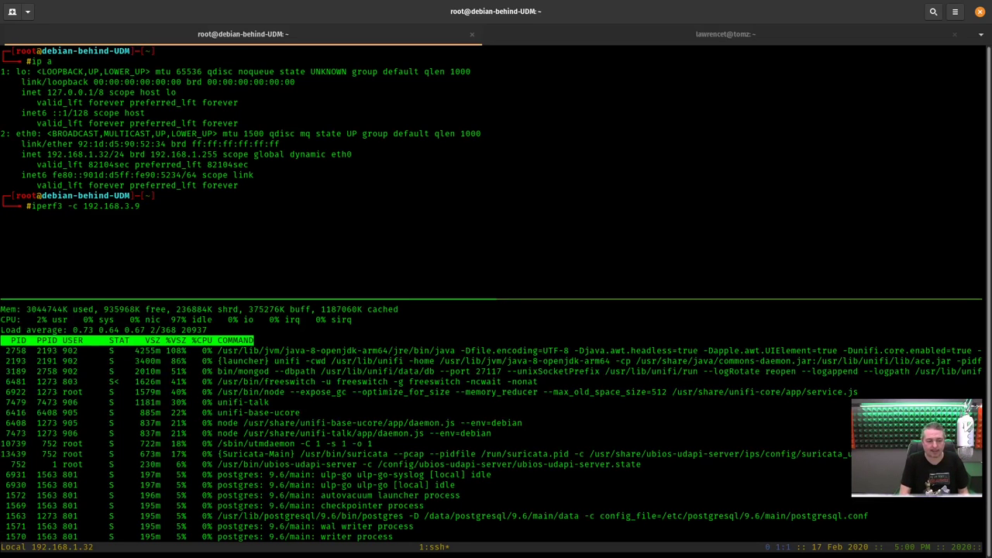